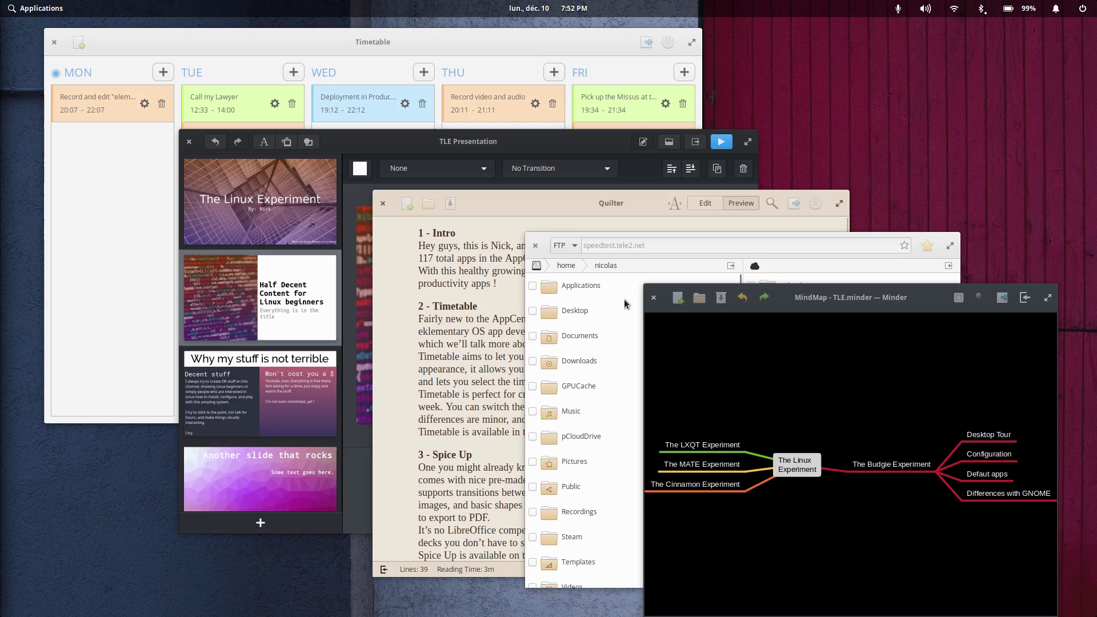
- Show all open windows in the Multitasking View with Super+Down
{"action": "key", "text": "super+Down"}
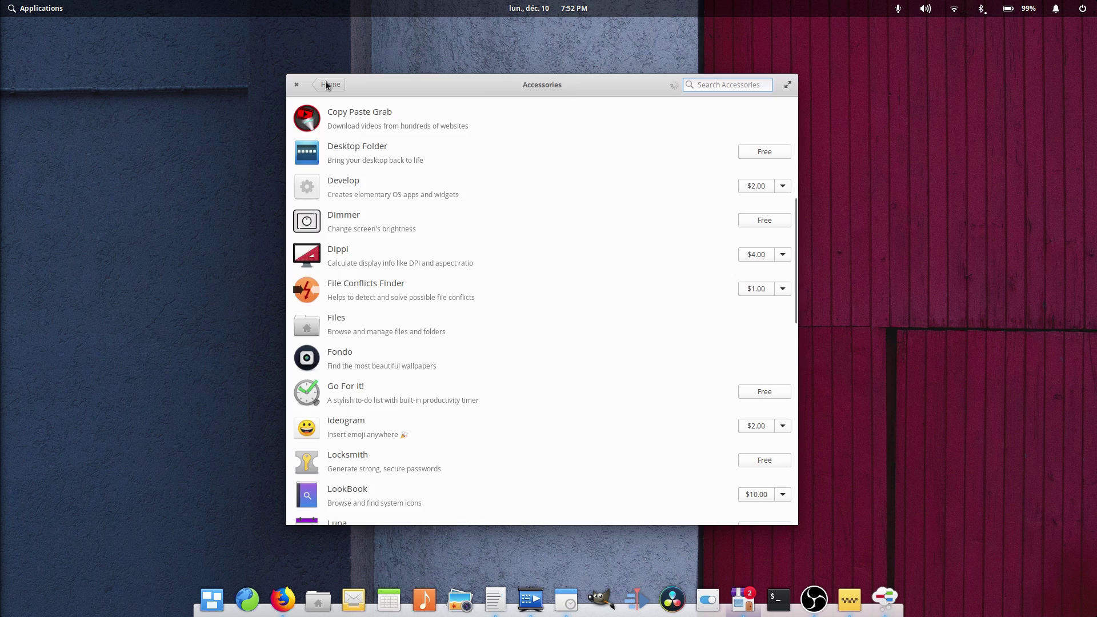
- Browse AppCenter's Audio category, then go back to the AppCenter home page
{"action": "left_click", "coordinate": [325, 83]}
{"action": "left_click", "coordinate": [526, 391]}
{"action": "scroll", "coordinate": [526, 252], "scroll_direction": "down", "scroll_amount": 8}
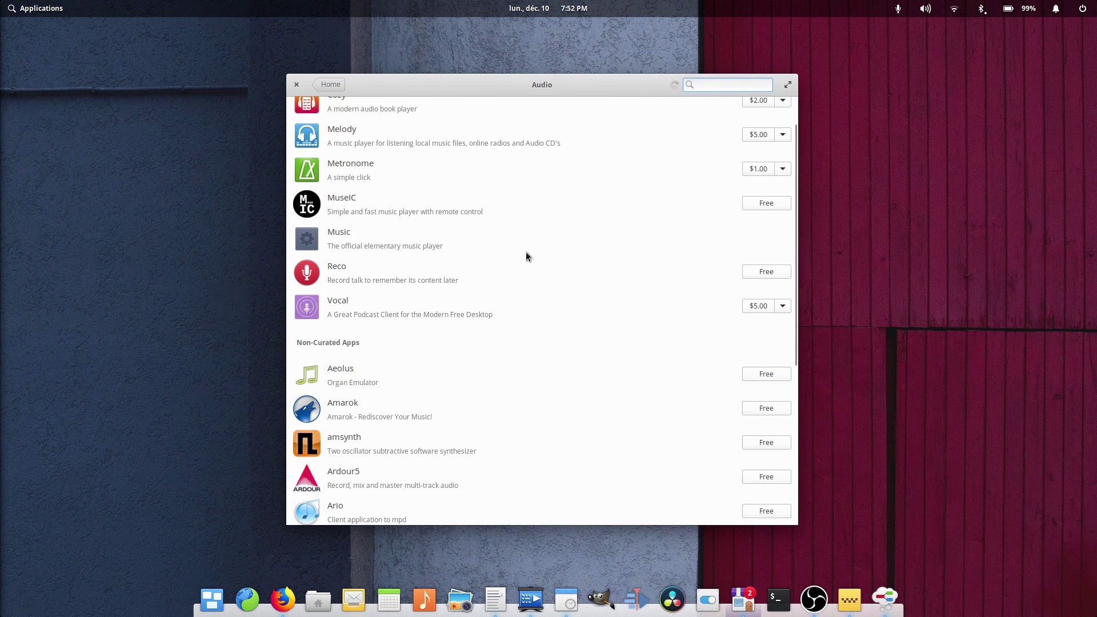
{"action": "scroll", "coordinate": [526, 254], "scroll_direction": "down", "scroll_amount": 3}
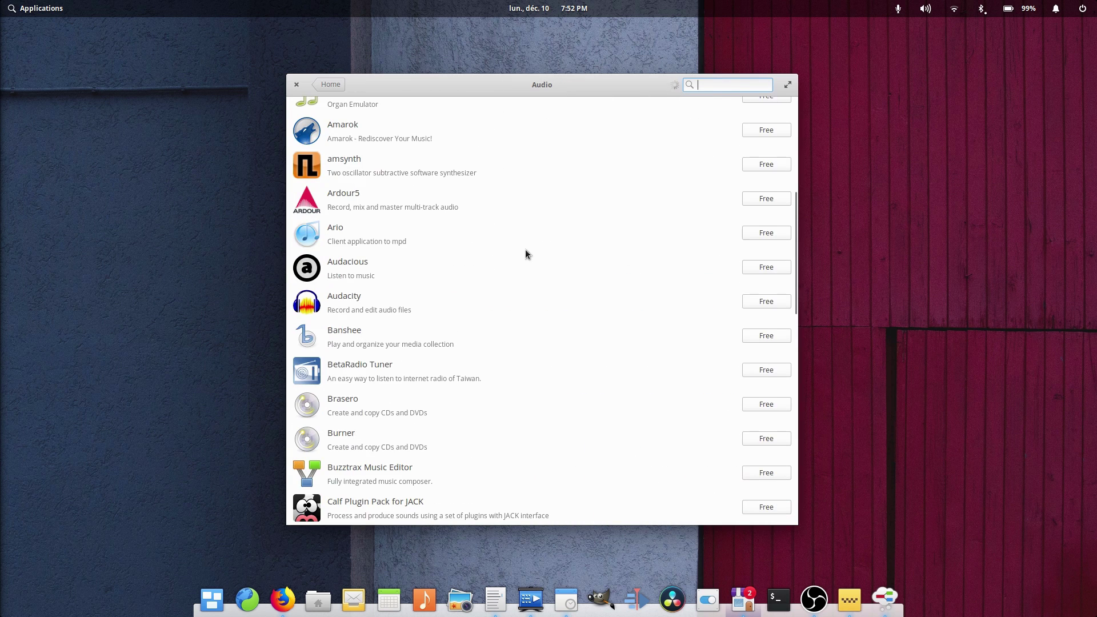
{"action": "scroll", "coordinate": [514, 240], "scroll_direction": "up", "scroll_amount": 8}
{"action": "left_click", "coordinate": [339, 91]}
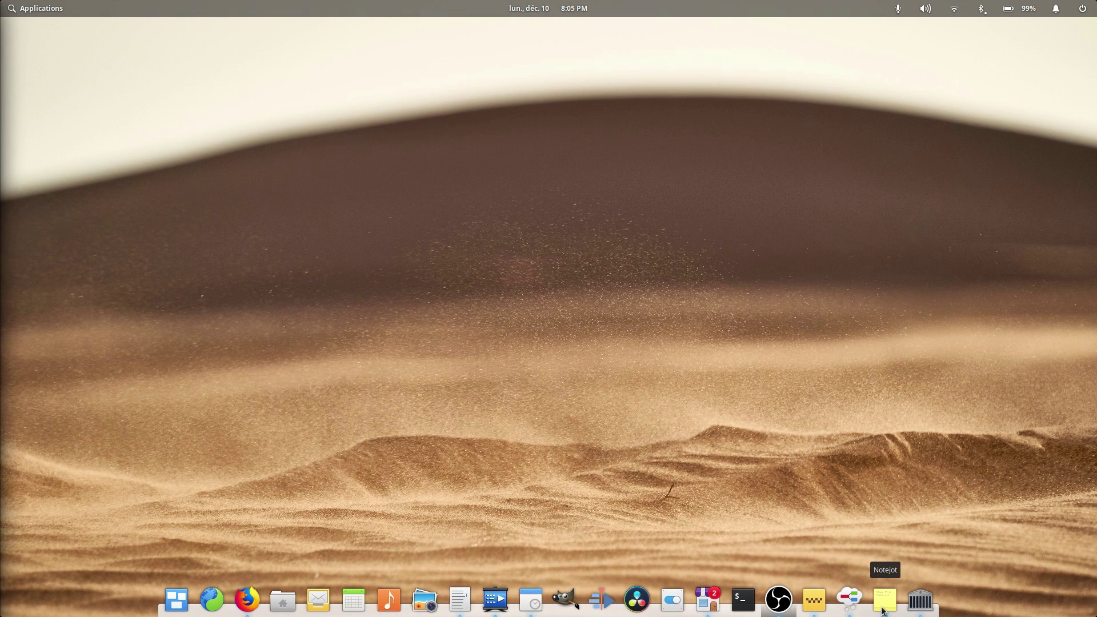
- Launch Notejot, Quilter and Aesop from the dock
{"action": "left_click", "coordinate": [884, 611]}
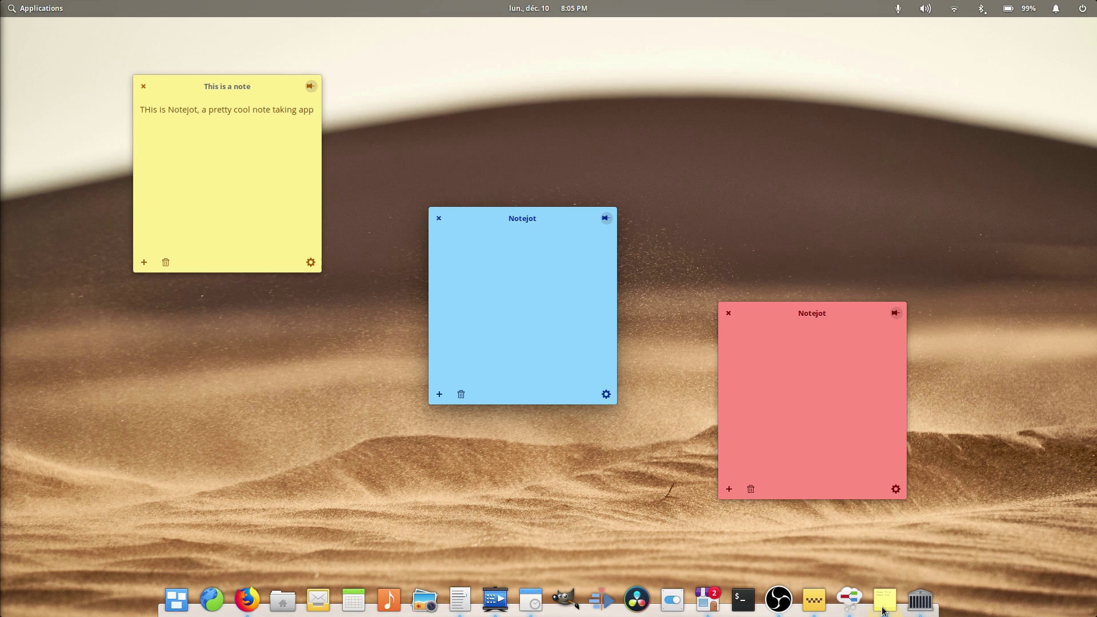
{"action": "left_click", "coordinate": [883, 610]}
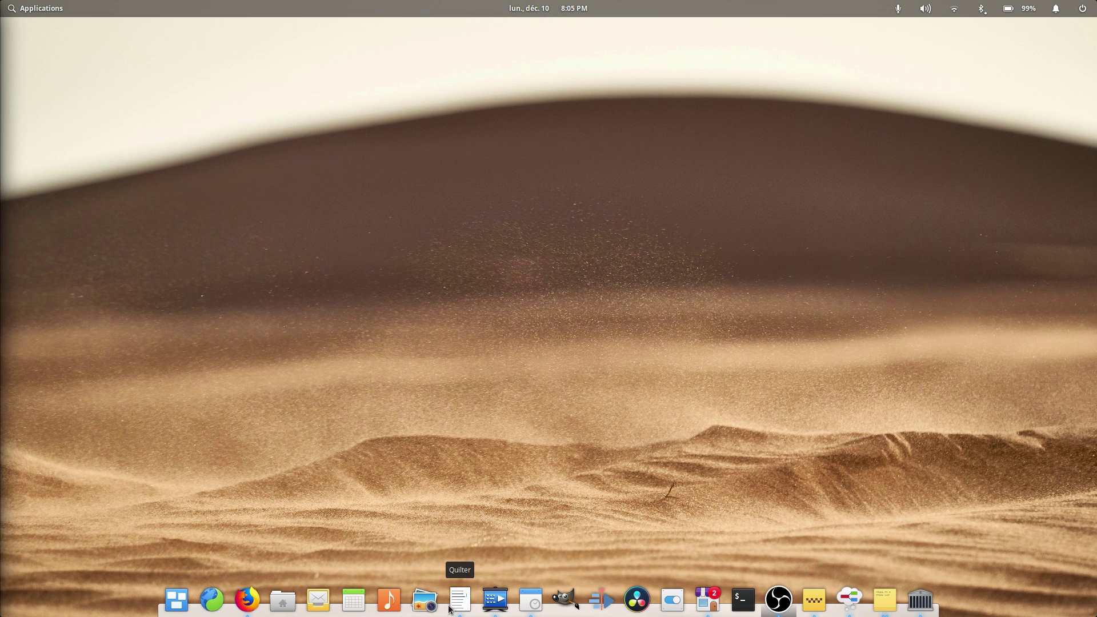
{"action": "left_click", "coordinate": [459, 600]}
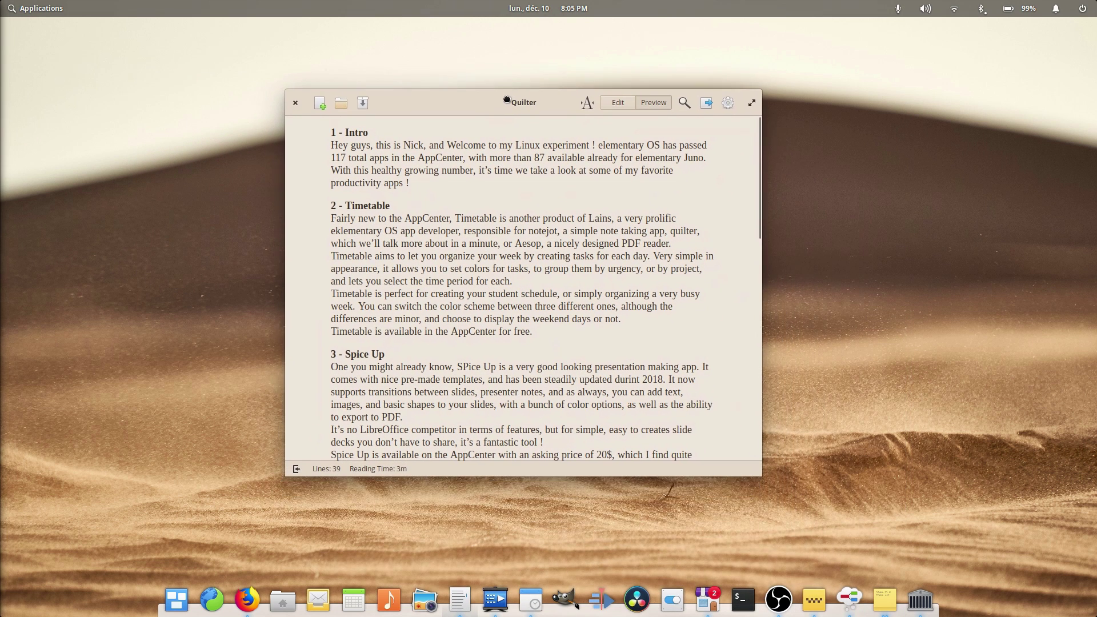
- Scroll the Ubuntu 13.10 manual PDF and page down to the Sommaire contents page
{"action": "scroll", "coordinate": [703, 297], "scroll_direction": "down", "scroll_amount": 3}
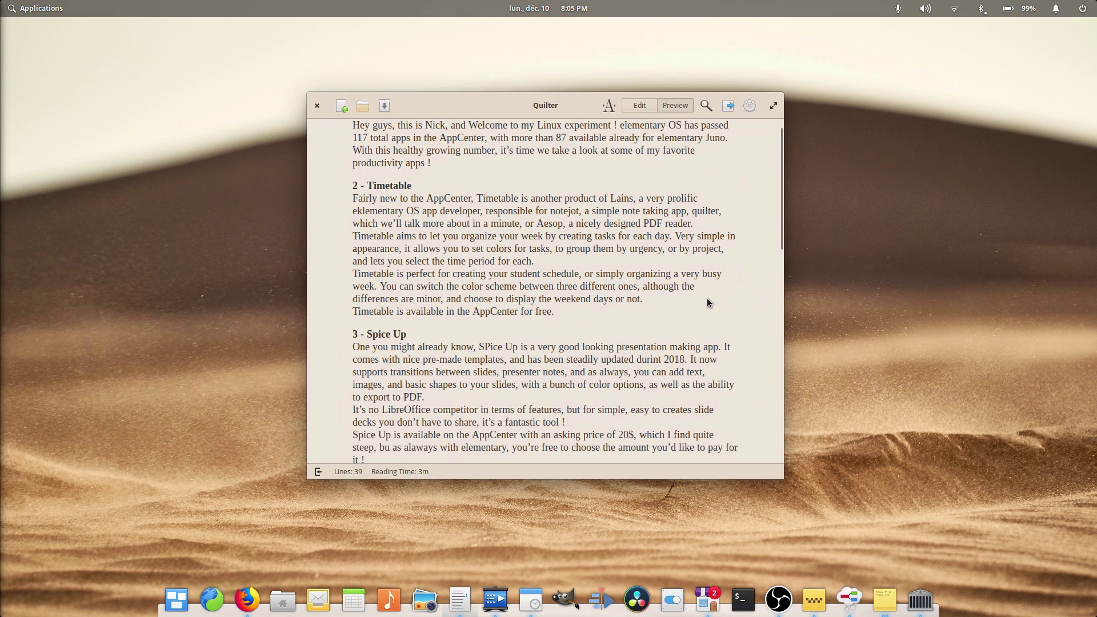
{"action": "scroll", "coordinate": [704, 298], "scroll_direction": "up", "scroll_amount": 3}
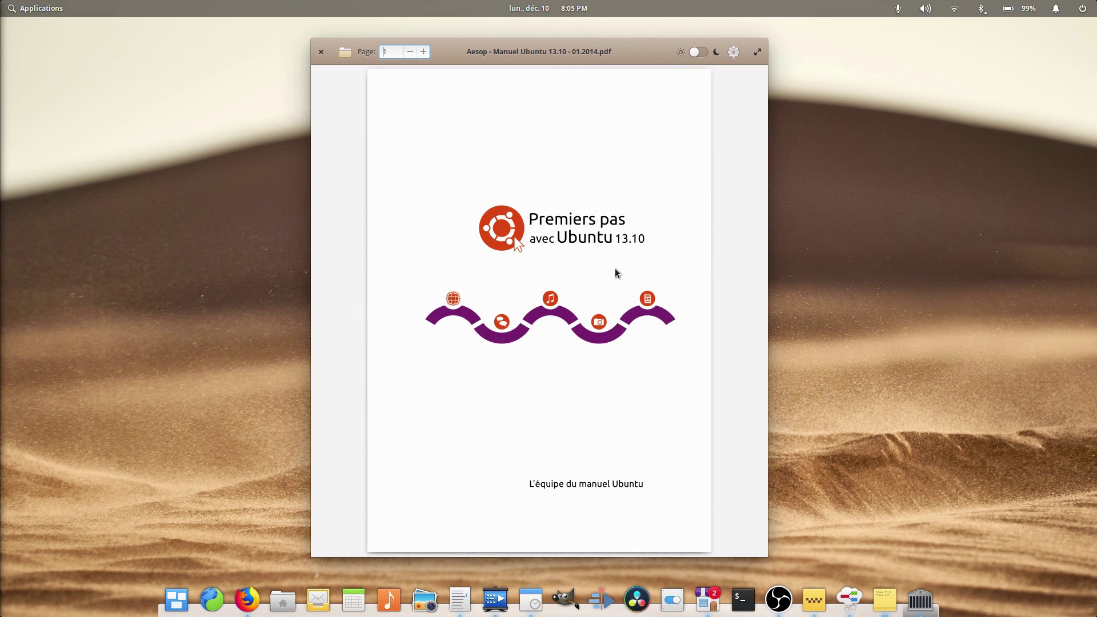
{"action": "key", "text": "Page_Down"}
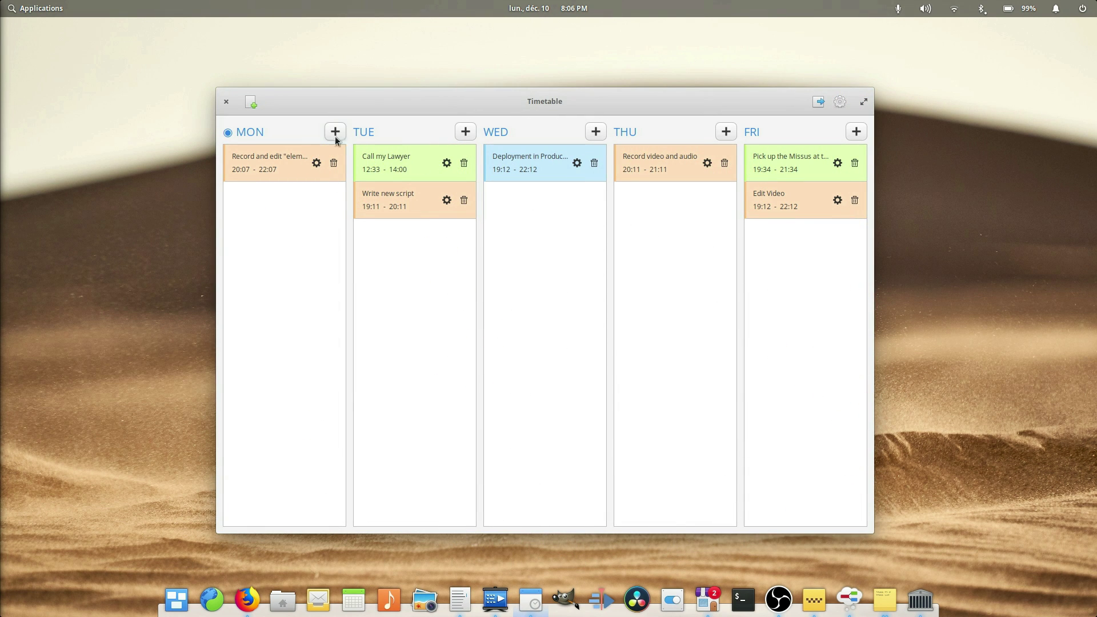
- Add a purple 'New Task' on Wednesday running from 23:06 to 12:06
{"action": "left_click", "coordinate": [595, 131]}
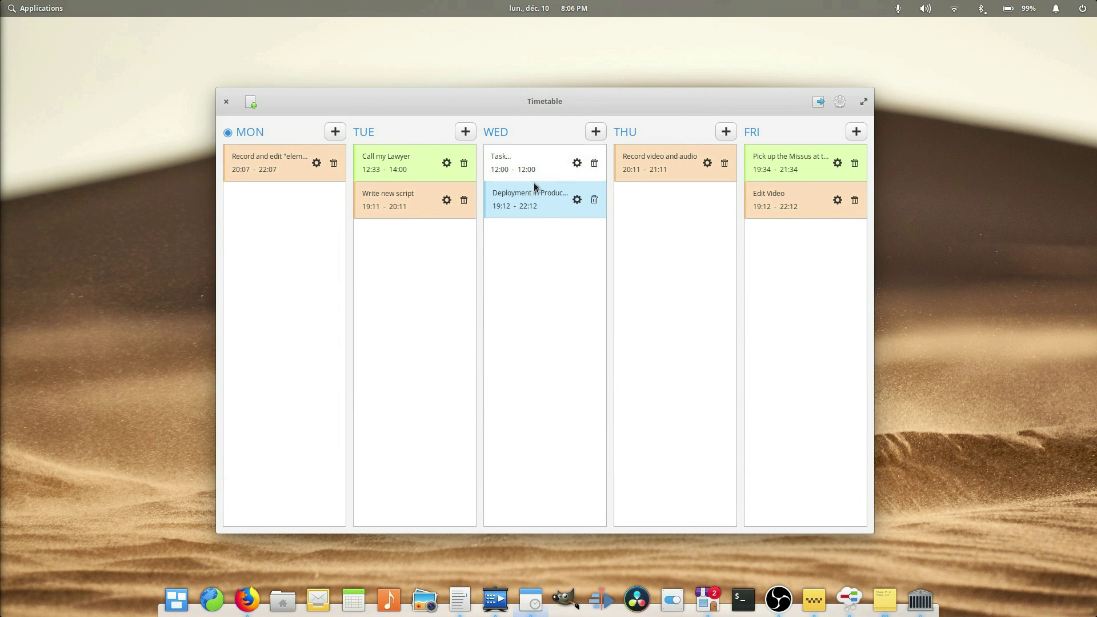
{"action": "left_click", "coordinate": [578, 163]}
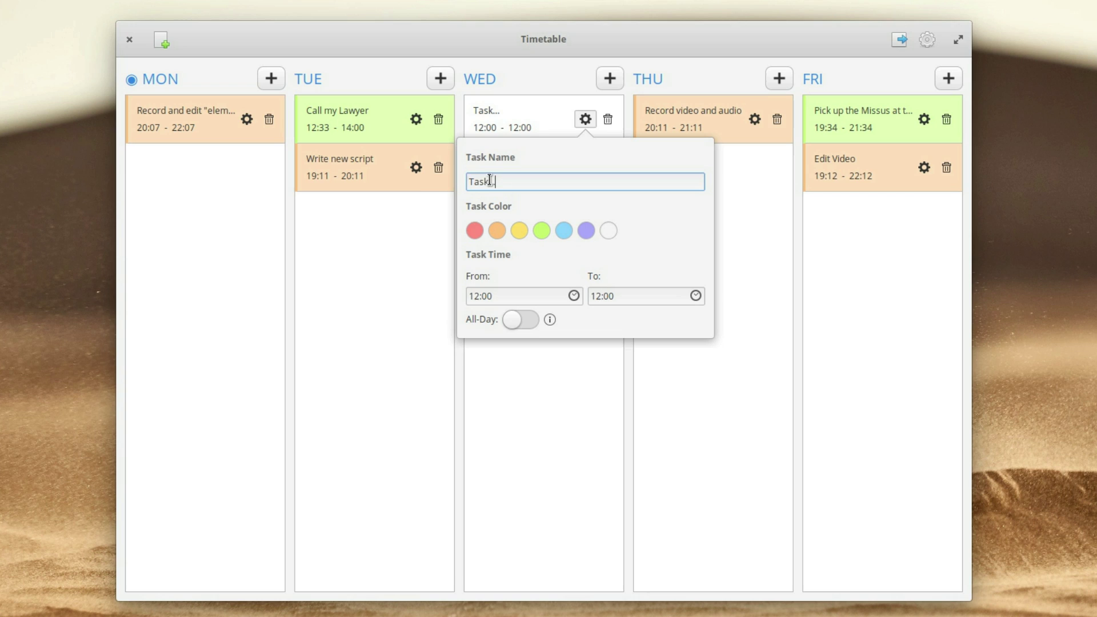
{"action": "type", "text": "New Taks"}
{"action": "key", "text": "BackSpace"}
{"action": "key", "text": "BackSpace"}
{"action": "type", "text": "sk"}
{"action": "left_click", "coordinate": [592, 226]}
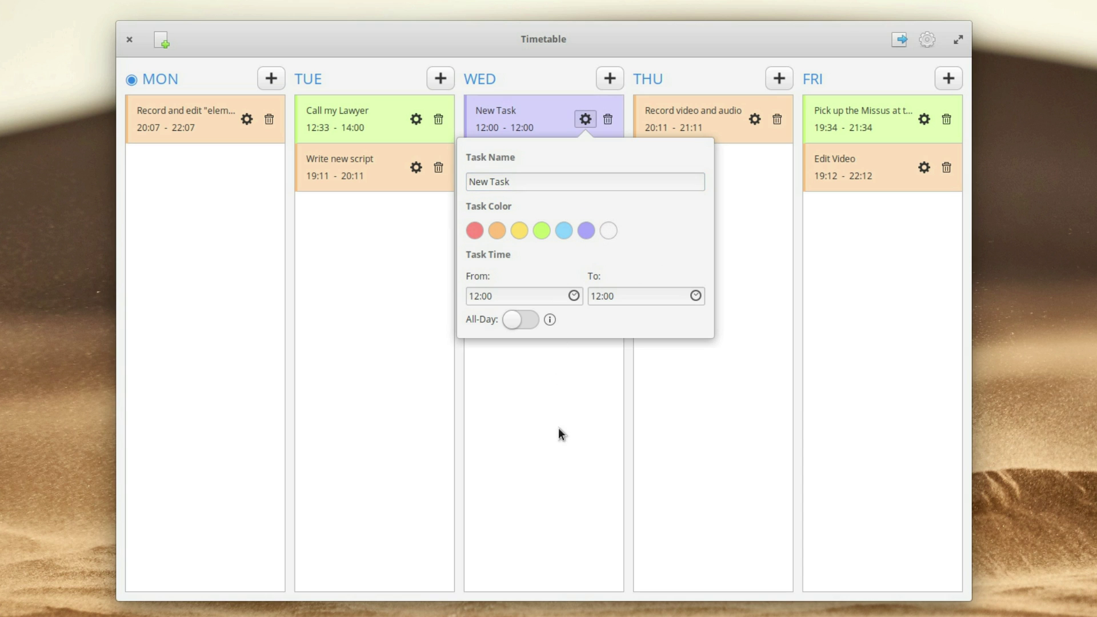
{"action": "left_click", "coordinate": [574, 296]}
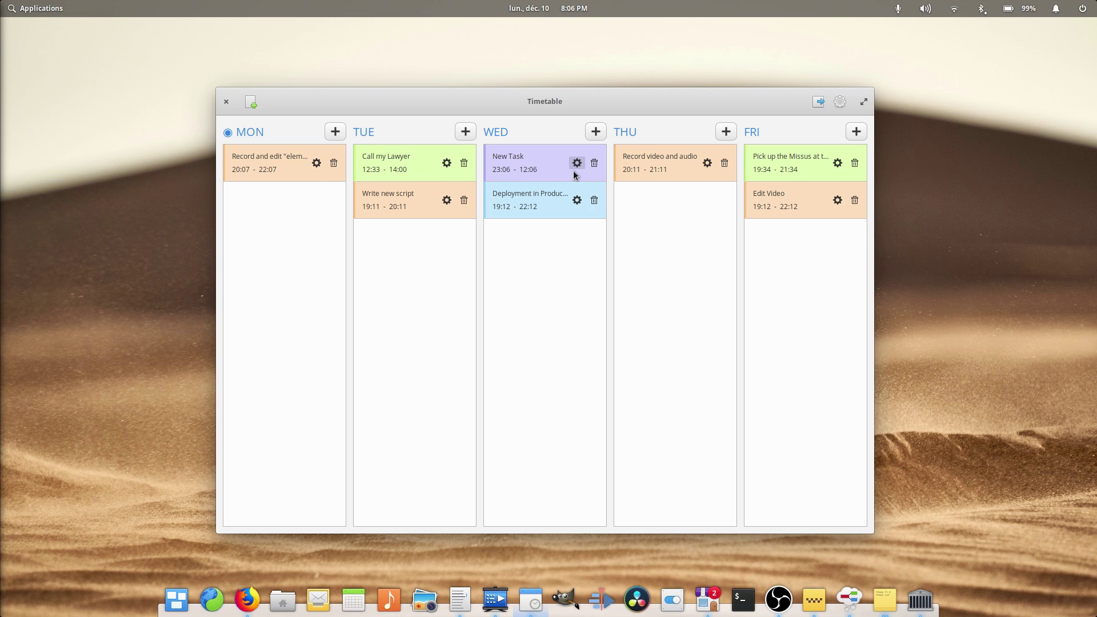
- Set Timetable's Tasks Theming to Flat in Preferences, after briefly trying Nature
{"action": "left_click", "coordinate": [839, 102]}
{"action": "left_click", "coordinate": [808, 137]}
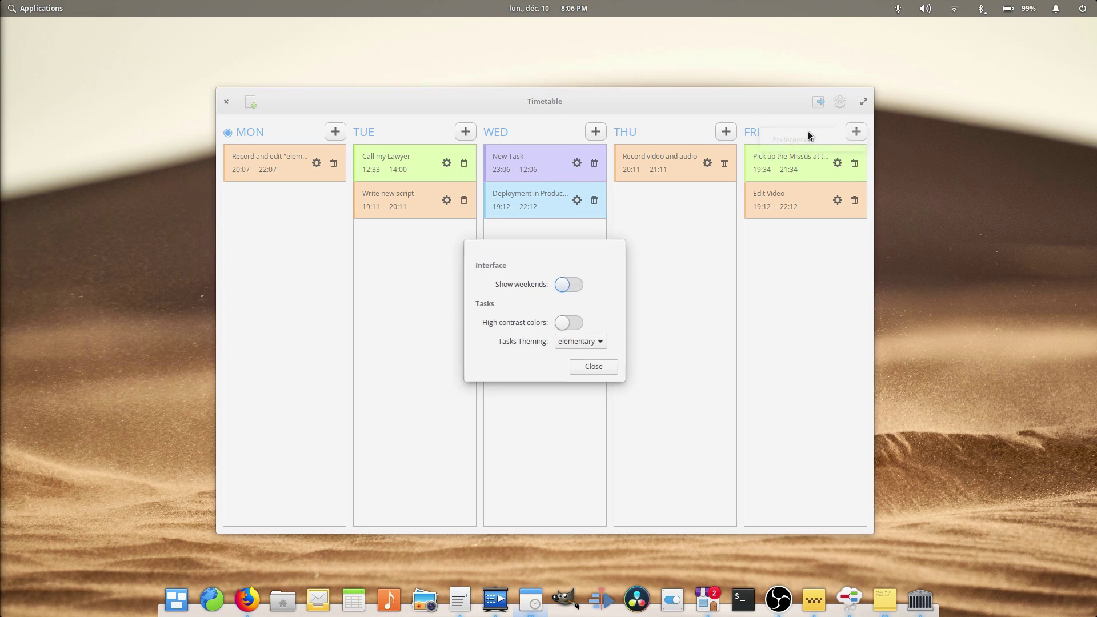
{"action": "left_click", "coordinate": [569, 342]}
{"action": "left_click", "coordinate": [566, 357]}
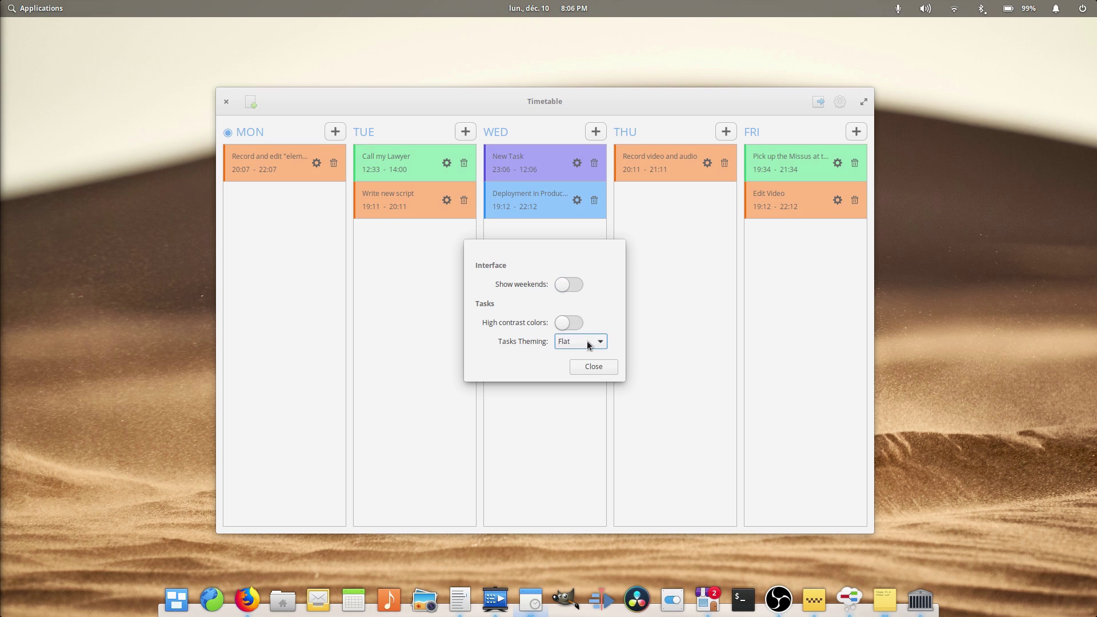
{"action": "left_click", "coordinate": [590, 342]}
{"action": "left_click", "coordinate": [588, 359]}
{"action": "left_click", "coordinate": [591, 343]}
{"action": "left_click", "coordinate": [589, 327]}
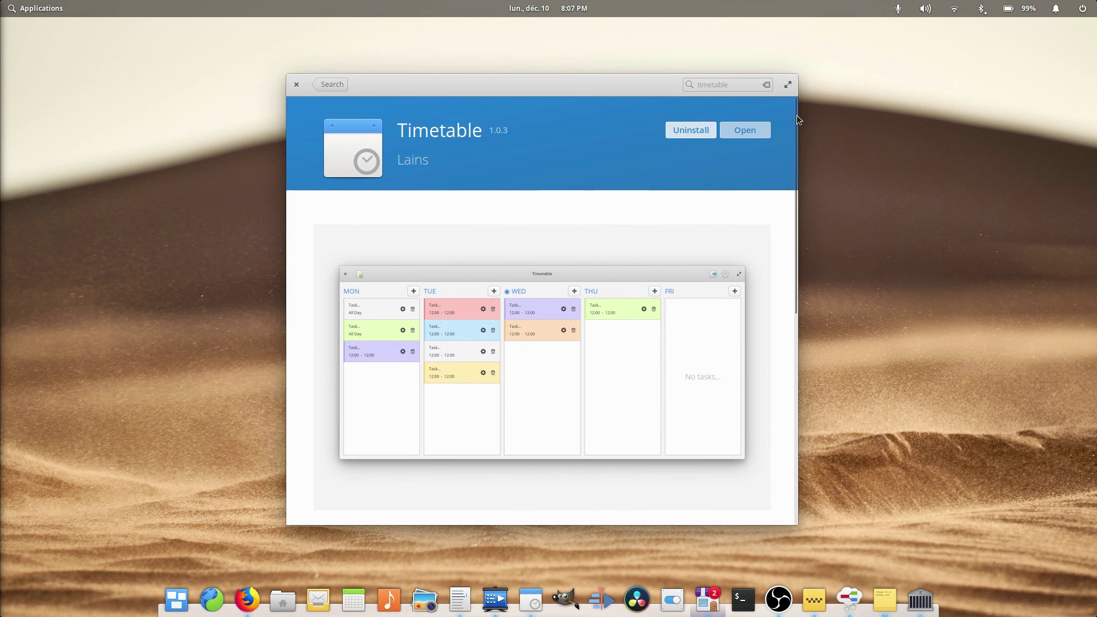
{"action": "scroll", "coordinate": [553, 235], "scroll_direction": "down", "scroll_amount": 5}
{"action": "scroll", "coordinate": [575, 269], "scroll_direction": "down", "scroll_amount": 3}
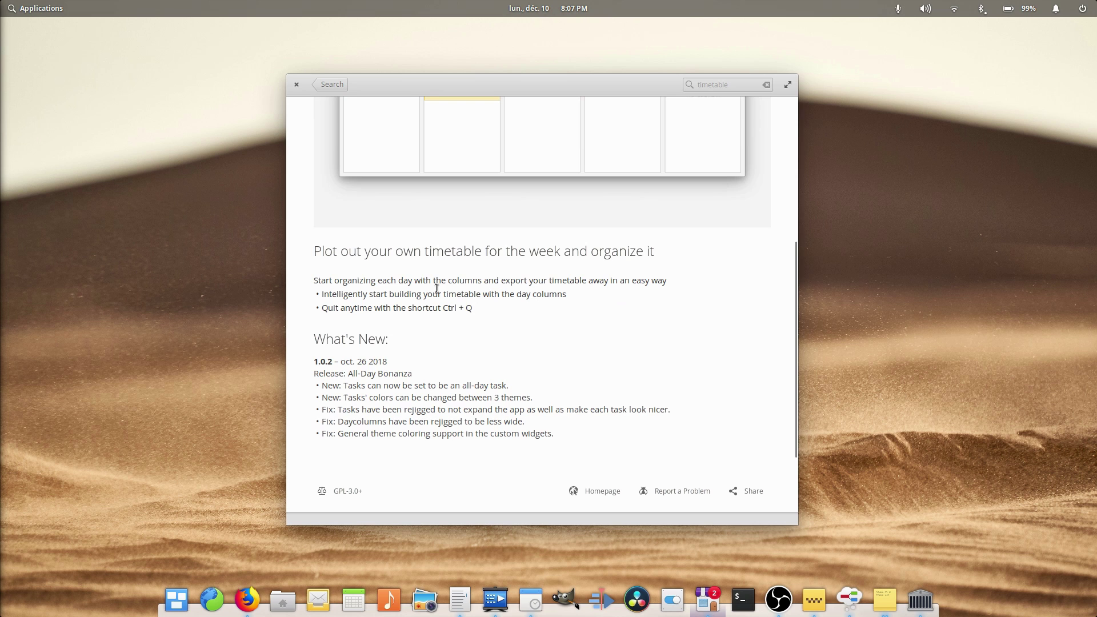
{"action": "scroll", "coordinate": [562, 354], "scroll_direction": "up", "scroll_amount": 5}
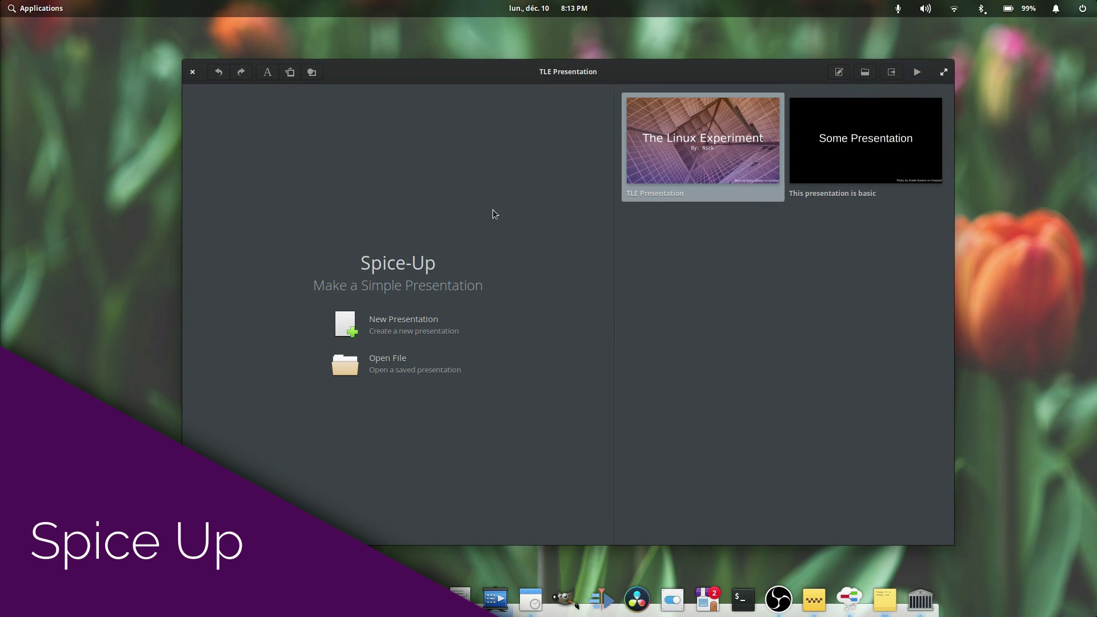
- Start a new presentation and scroll through the template gallery
{"action": "left_click", "coordinate": [395, 318]}
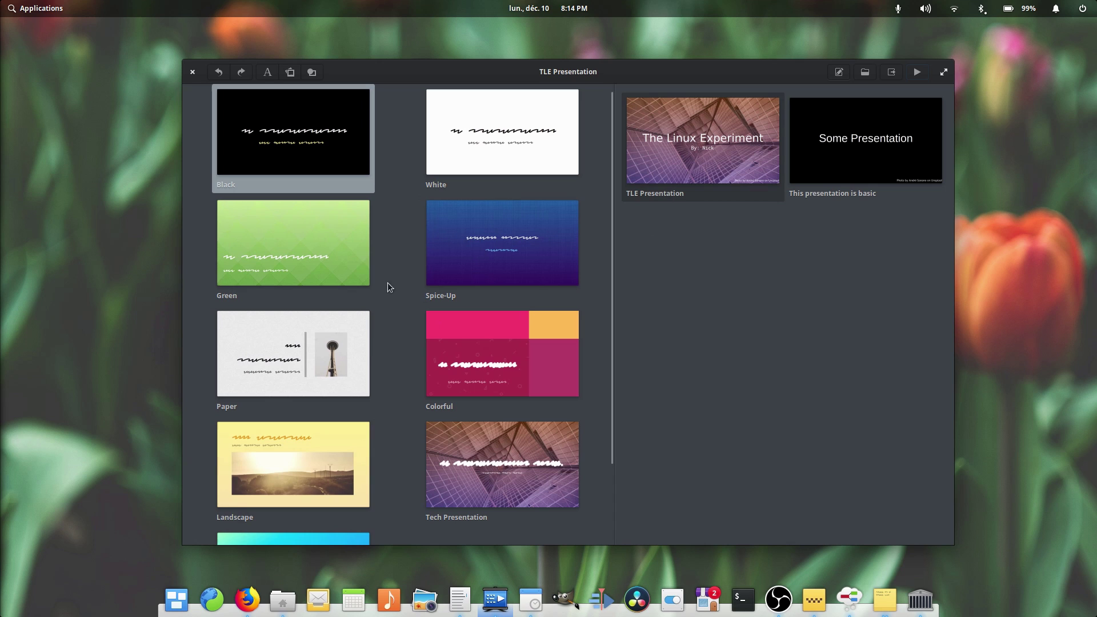
{"action": "scroll", "coordinate": [453, 295], "scroll_direction": "down", "scroll_amount": 3}
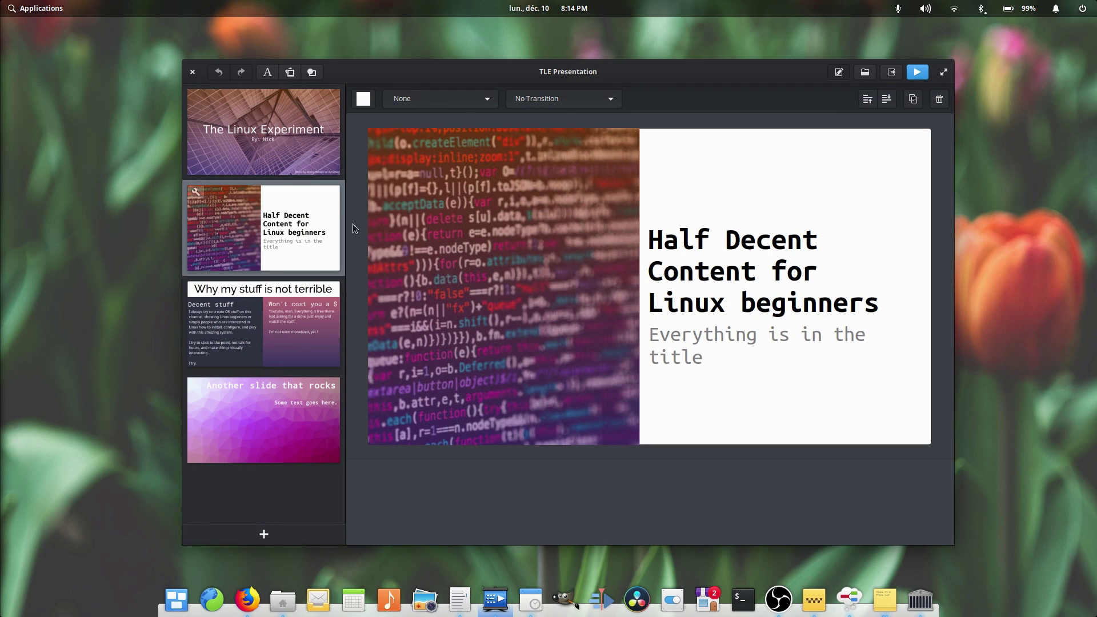
- Enter 'first intro sli' on the title slide and recolour the ellipse a lighter pink
{"action": "left_click", "coordinate": [585, 99]}
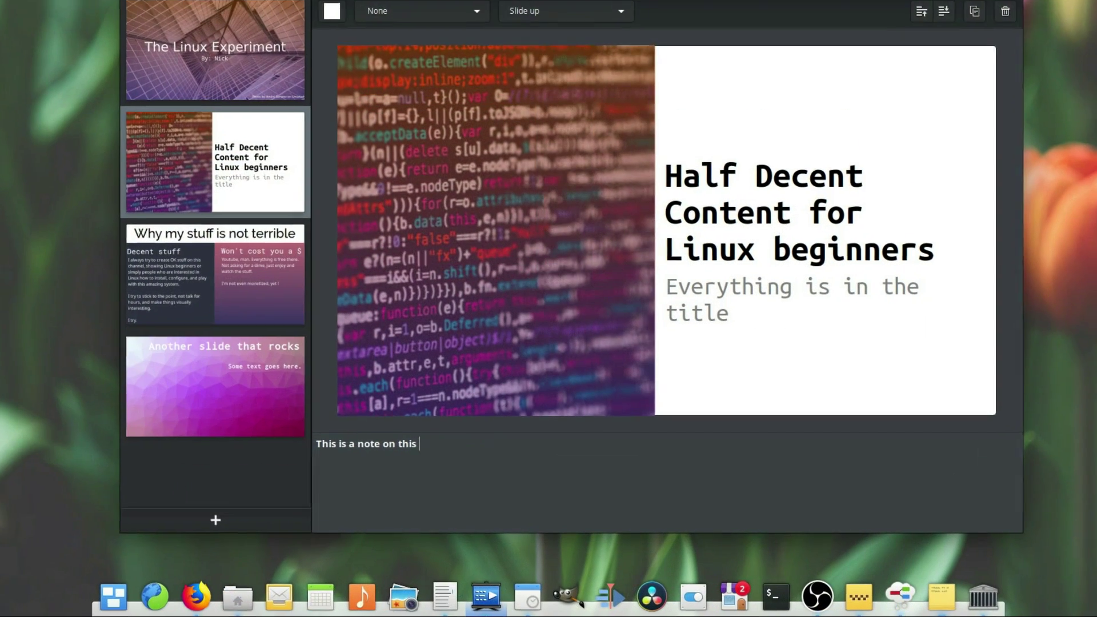
{"action": "type", "text": "first intro slide"}
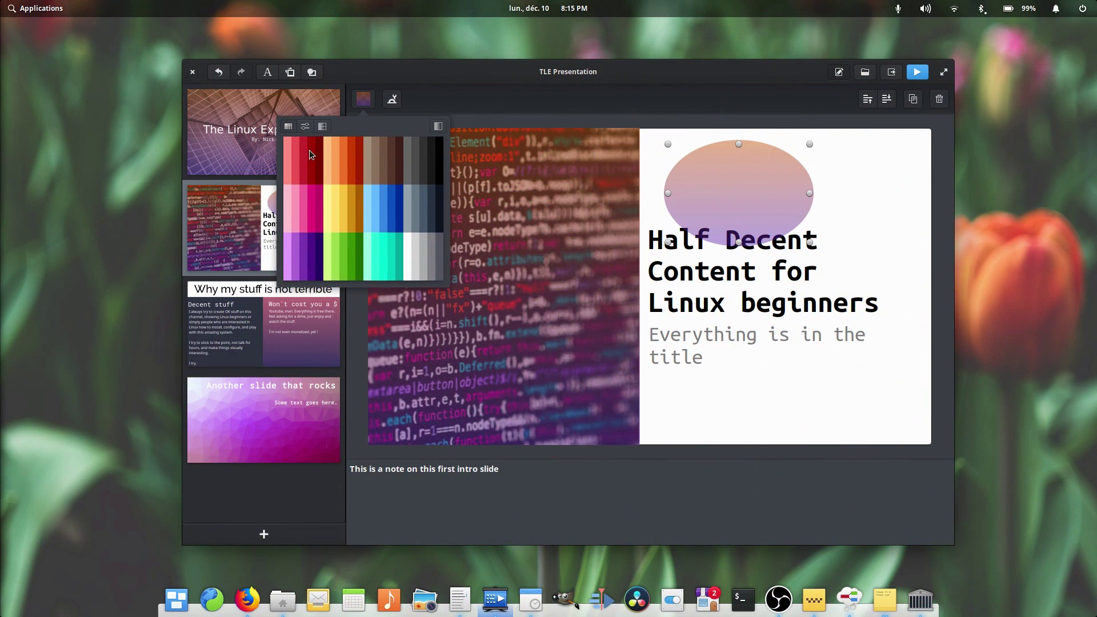
{"action": "left_click", "coordinate": [304, 153]}
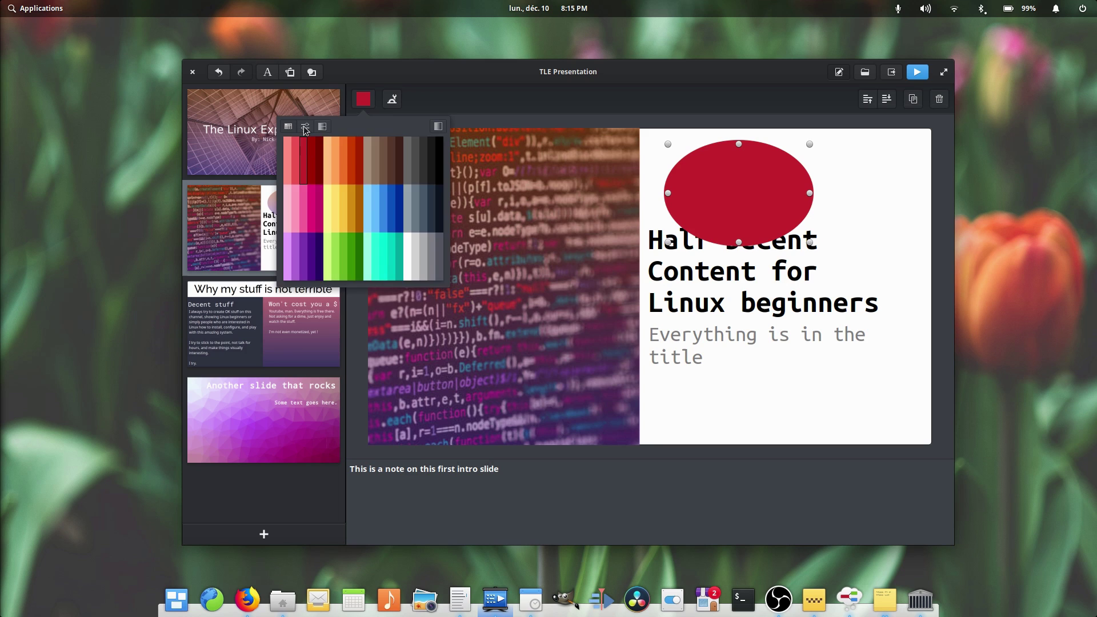
{"action": "left_click", "coordinate": [305, 126]}
{"action": "left_click_drag", "start_coordinate": [402, 189], "coordinate": [395, 202]}
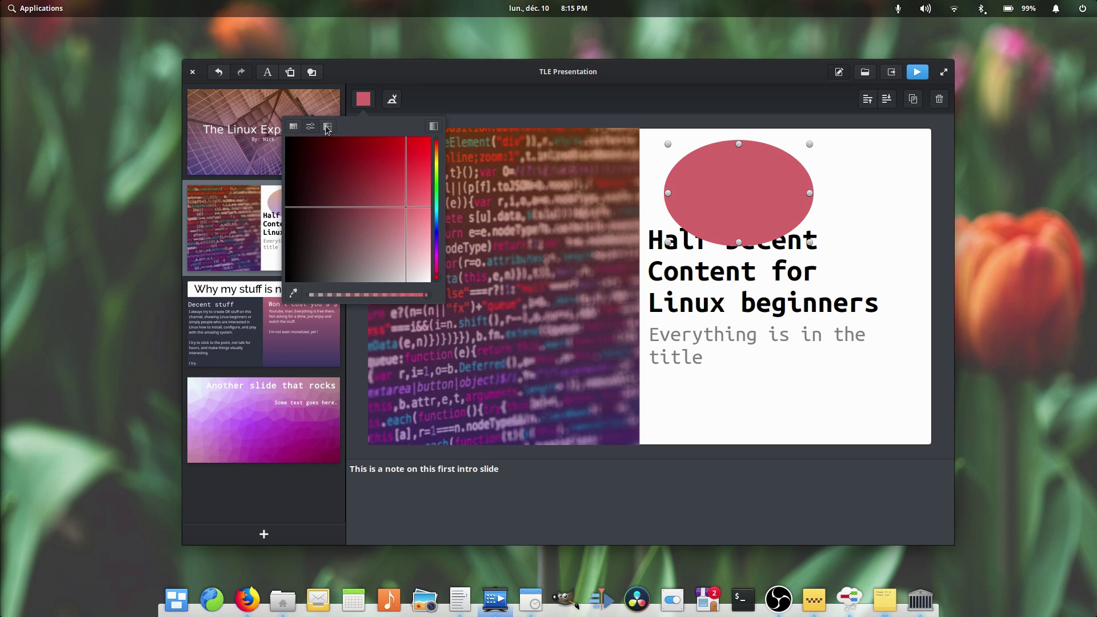
- Fill the ellipse with a pink-beige gradient and move its colour stop lower
{"action": "left_click", "coordinate": [328, 129]}
{"action": "left_click", "coordinate": [343, 172]}
{"action": "left_click", "coordinate": [383, 172]}
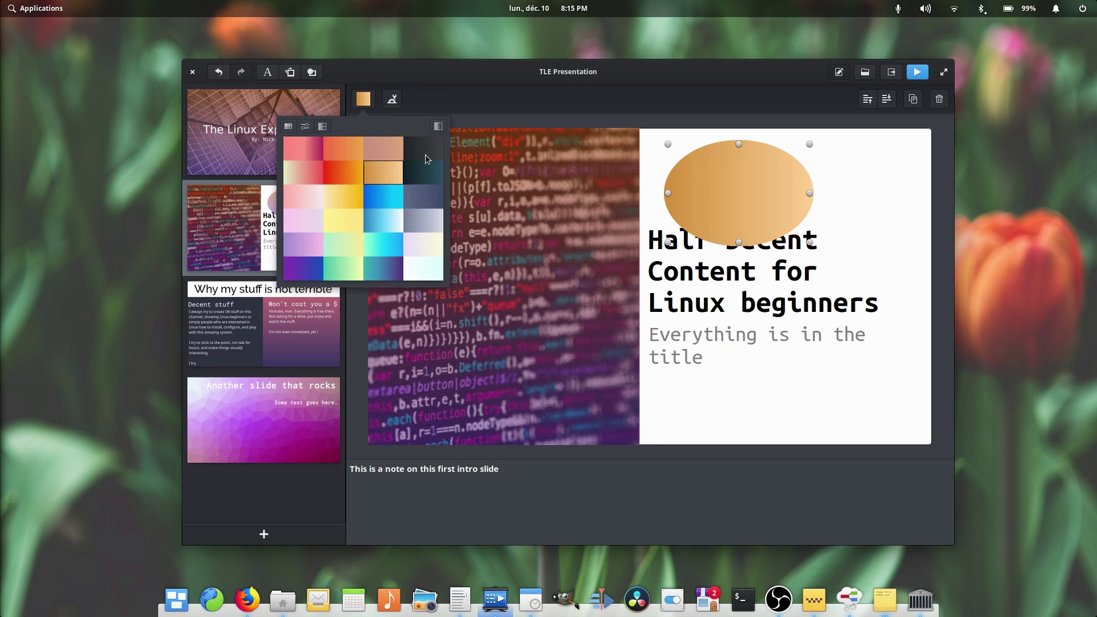
{"action": "left_click", "coordinate": [438, 127]}
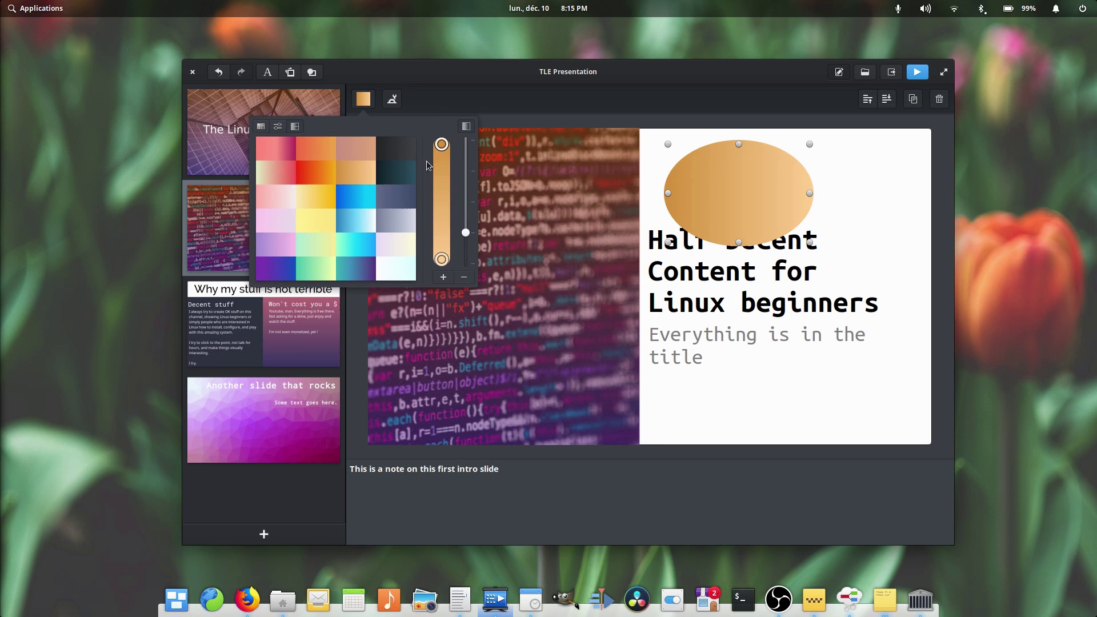
{"action": "left_click", "coordinate": [369, 157]}
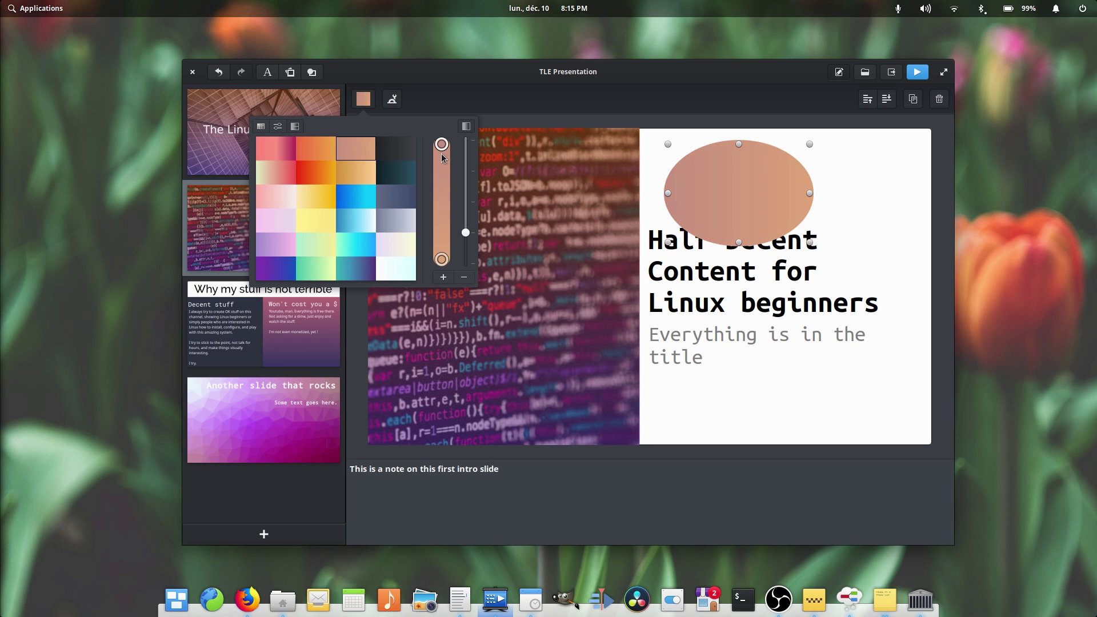
{"action": "left_click_drag", "start_coordinate": [443, 158], "coordinate": [442, 249]}
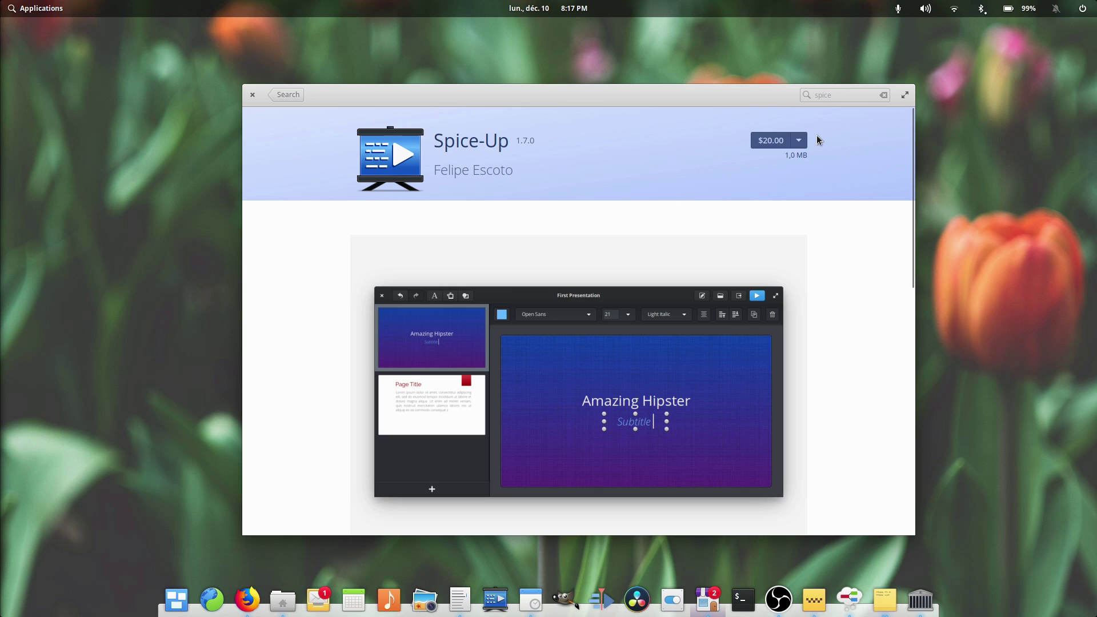
- Choose the $10 price preset for Spice-Up to open a $10 payment form
{"action": "left_click", "coordinate": [801, 145]}
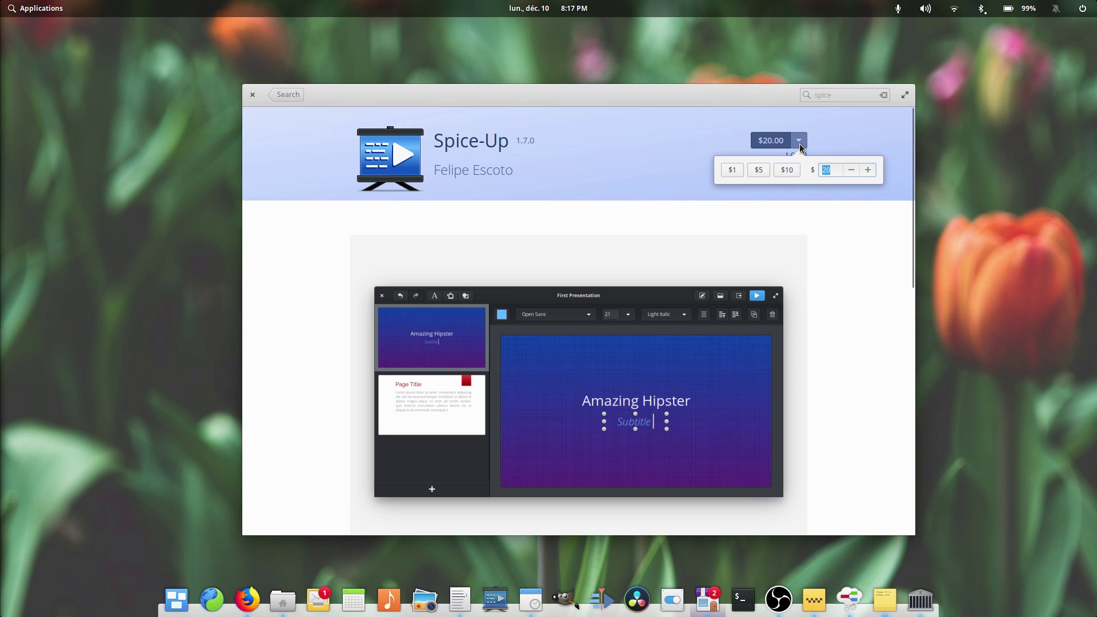
{"action": "left_click", "coordinate": [785, 169]}
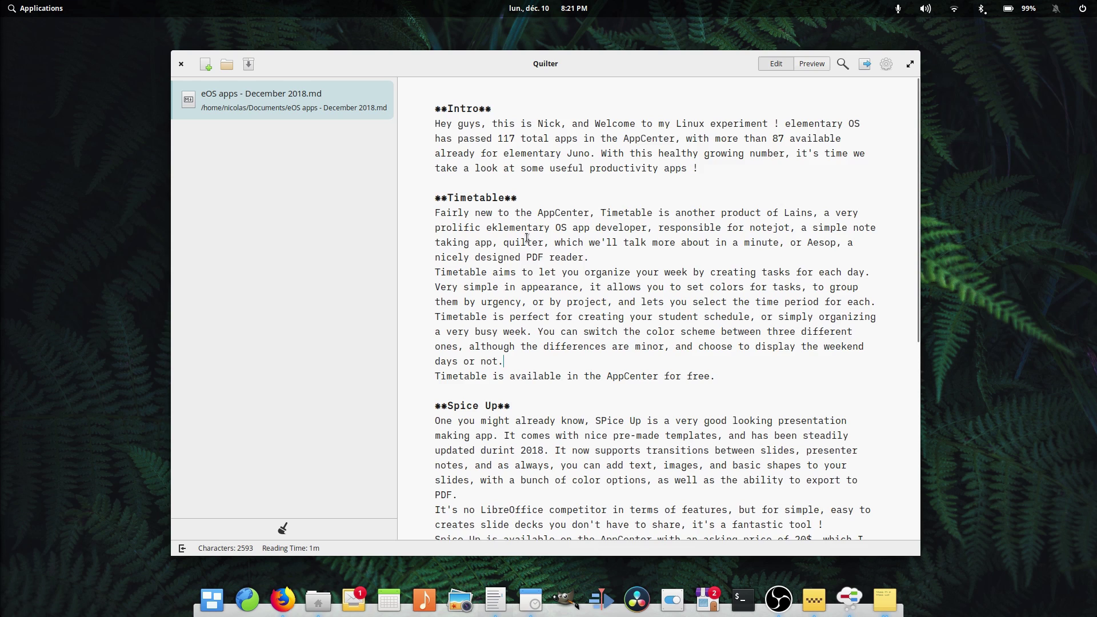
- Scroll the December 2018 draft and switch it to the rendered preview
{"action": "scroll", "coordinate": [535, 239], "scroll_direction": "down", "scroll_amount": 5}
{"action": "scroll", "coordinate": [568, 248], "scroll_direction": "up", "scroll_amount": 5}
{"action": "left_click", "coordinate": [815, 65]}
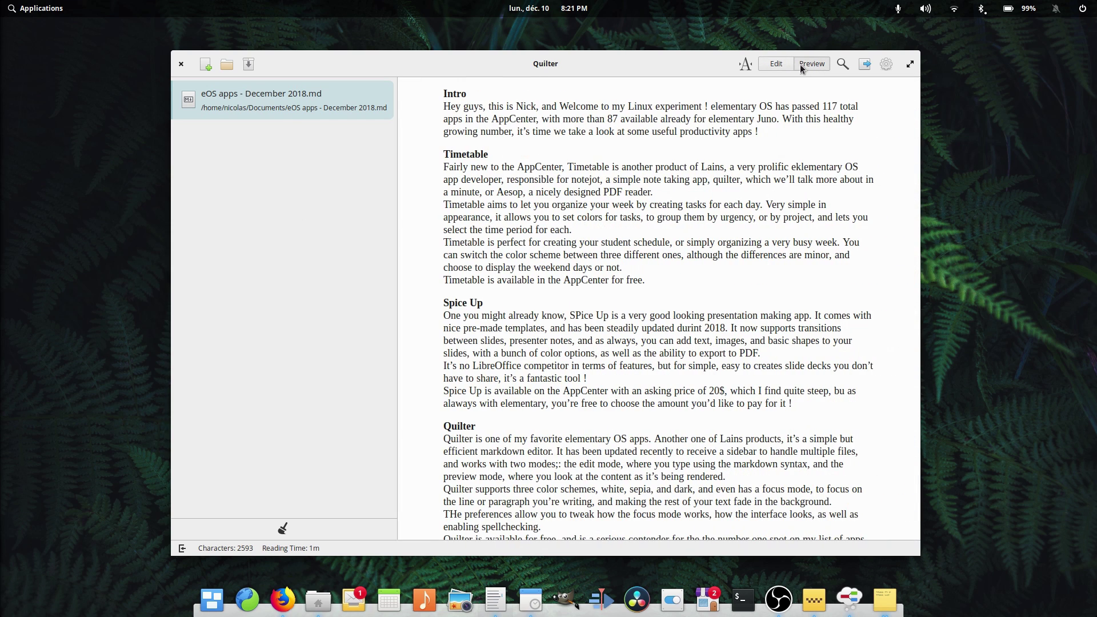
{"action": "left_click", "coordinate": [775, 63]}
{"action": "left_click", "coordinate": [812, 64]}
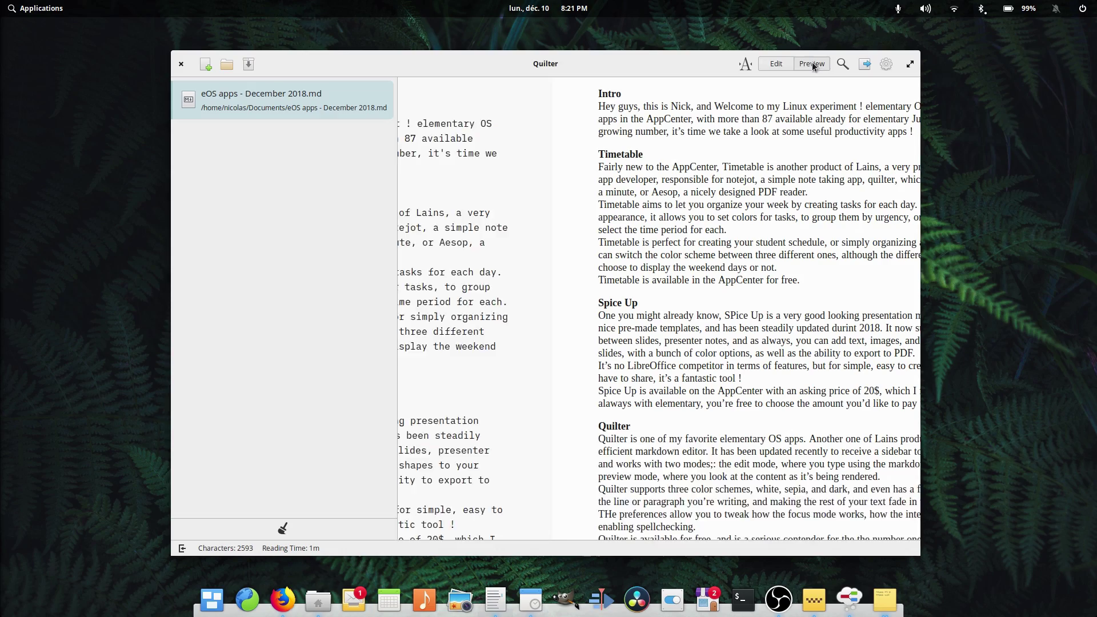
- Try Serif and Monospace preview fonts, settling on Sans-serif
{"action": "left_click", "coordinate": [746, 64]}
{"action": "left_click", "coordinate": [743, 92]}
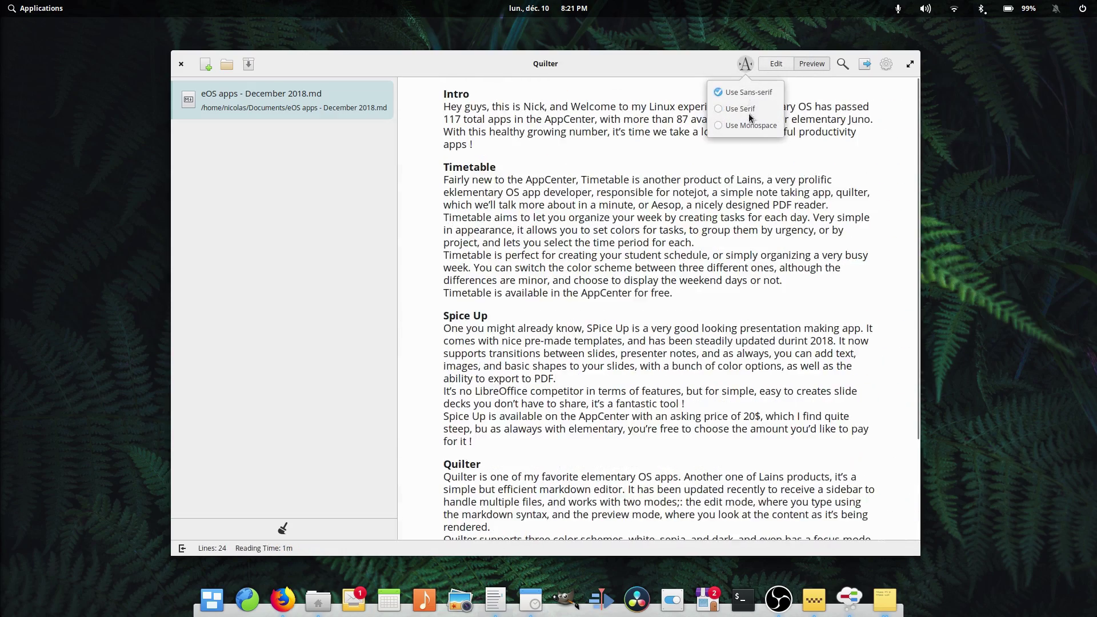
{"action": "left_click", "coordinate": [743, 110]}
{"action": "left_click", "coordinate": [746, 125]}
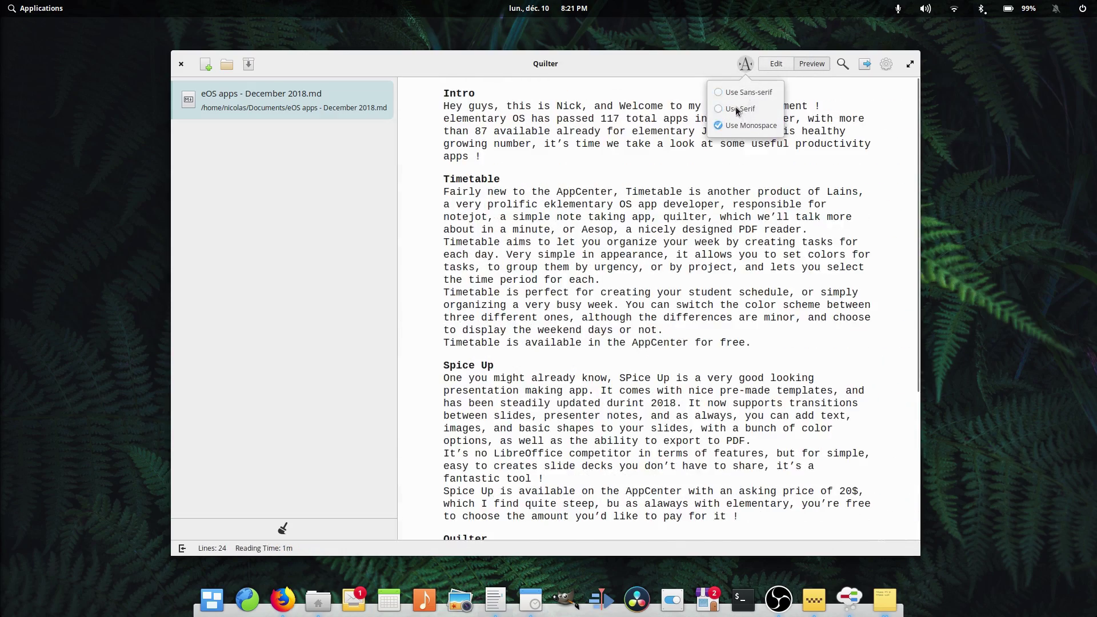
{"action": "left_click", "coordinate": [743, 109]}
{"action": "left_click", "coordinate": [743, 92]}
{"action": "left_click", "coordinate": [817, 97]}
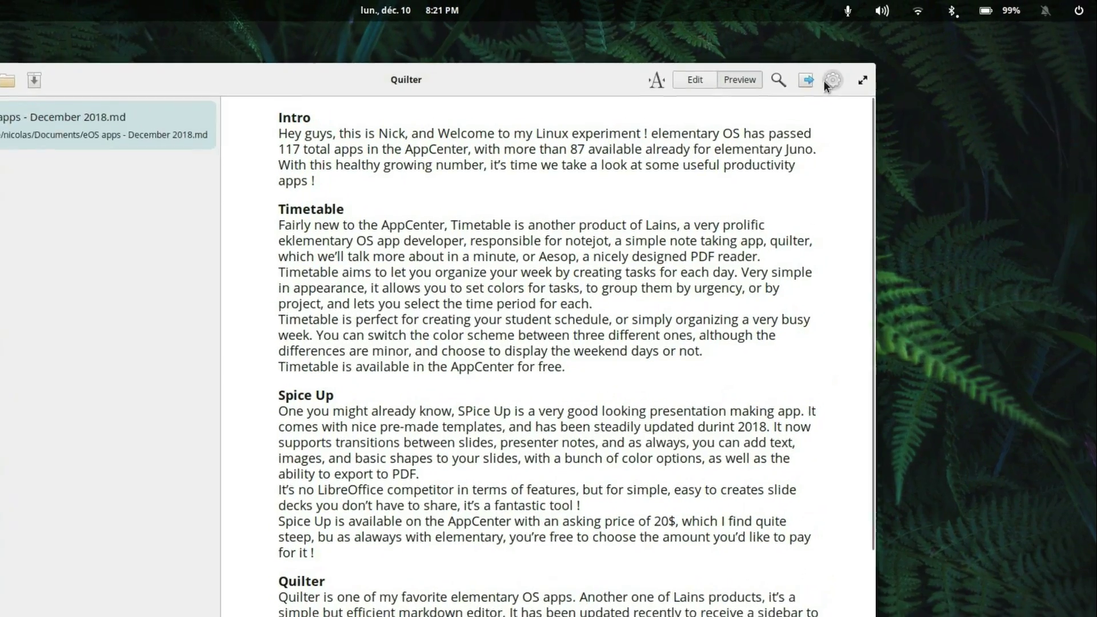
- Try Quilter's sepia and dark themes, then return to the light theme
{"action": "left_click", "coordinate": [886, 64]}
{"action": "left_click", "coordinate": [786, 127]}
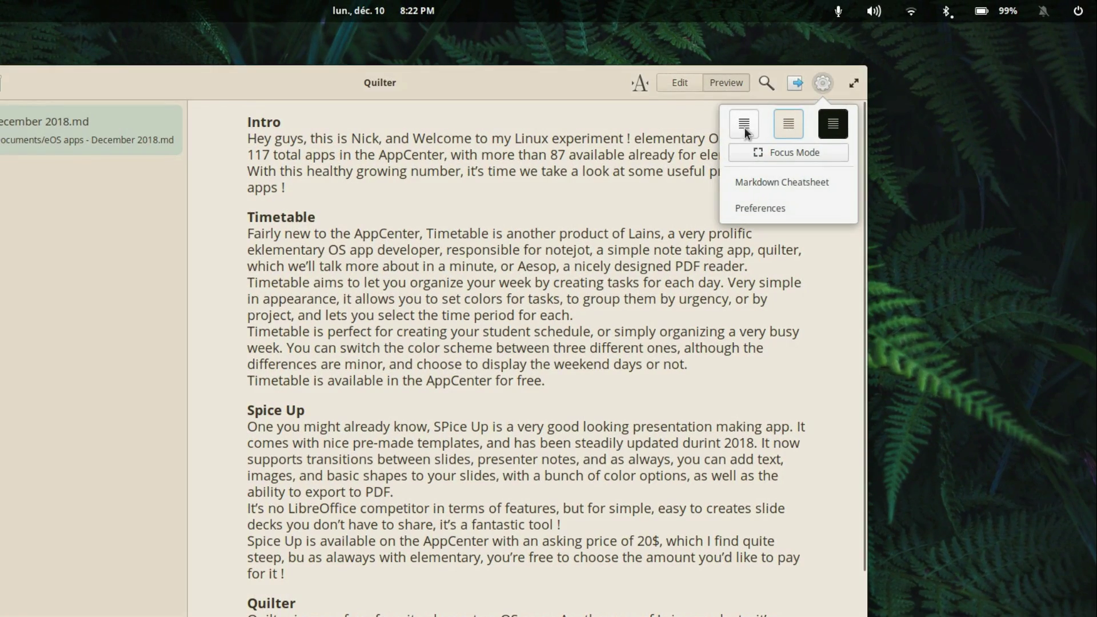
{"action": "left_click", "coordinate": [842, 122]}
{"action": "left_click", "coordinate": [745, 124]}
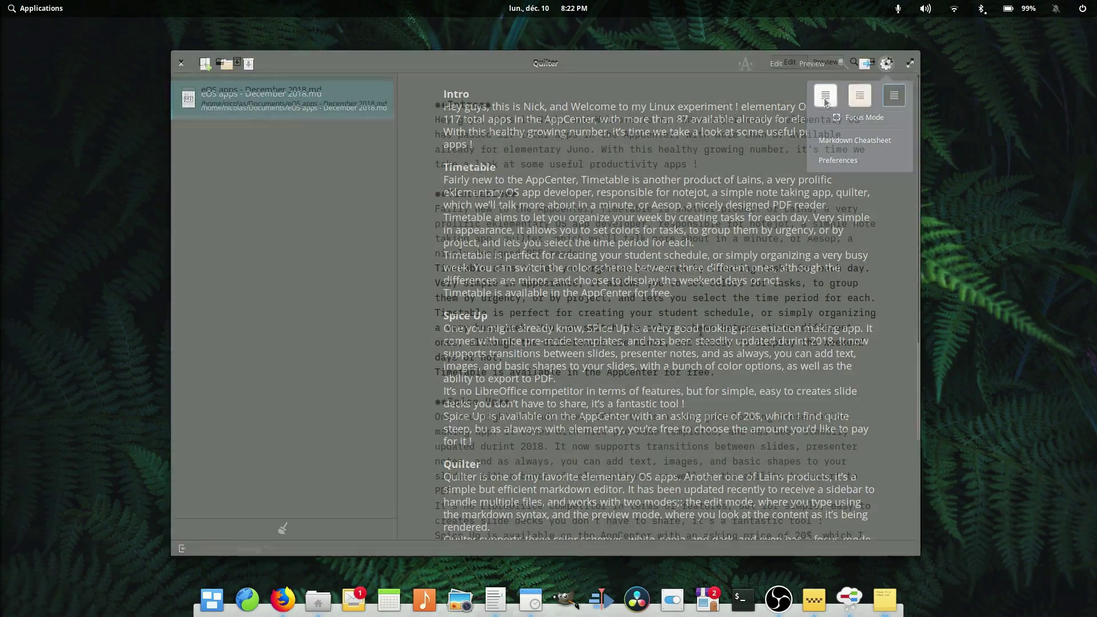
{"action": "key", "text": "Escape"}
- Below Timetable, add 'New paragraph. Notice how stuff fades in the background as I type ?' and 'Pretty cool.'
{"action": "key", "text": "Return"}
{"action": "key", "text": "Up"}
{"action": "key", "text": "Return"}
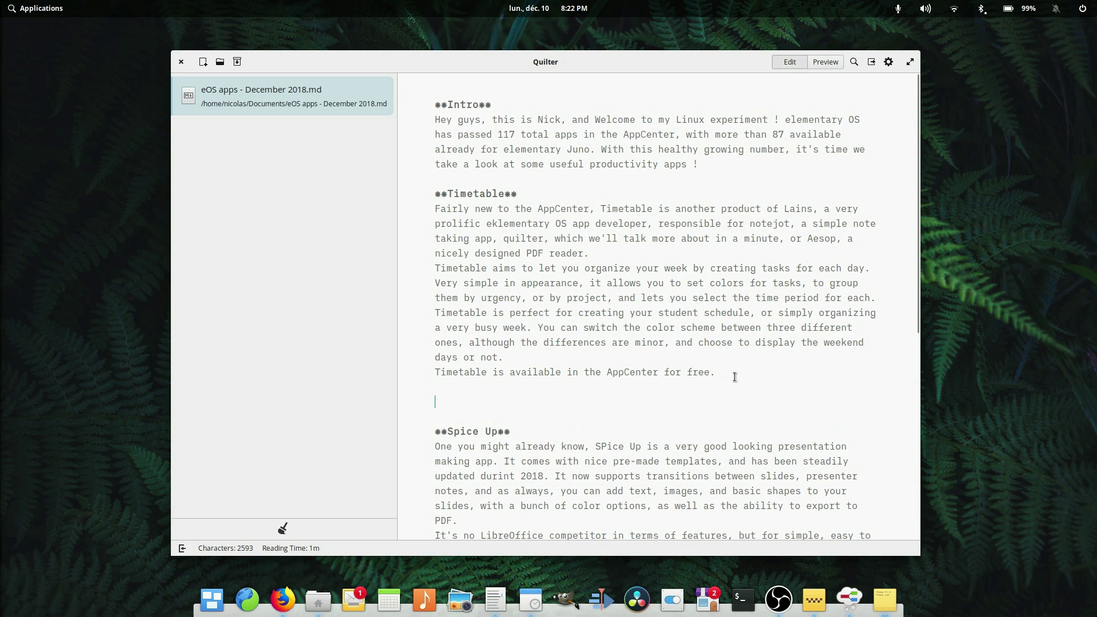
{"action": "type", "text": "New paragraph. Notice how stuff fades in the background a"}
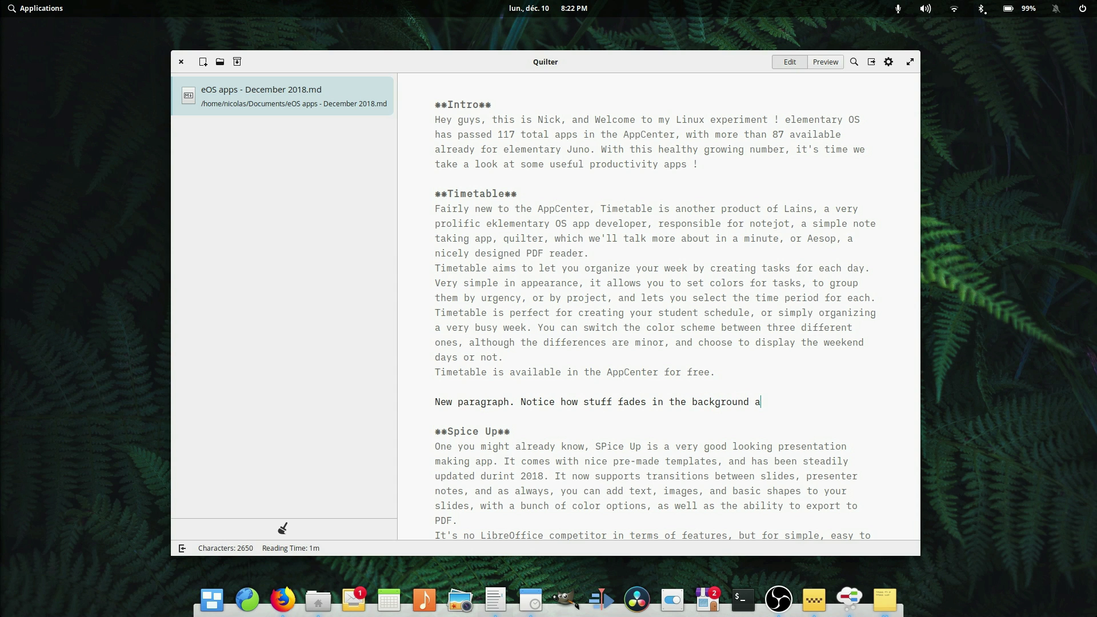
{"action": "type", "text": "type ?"}
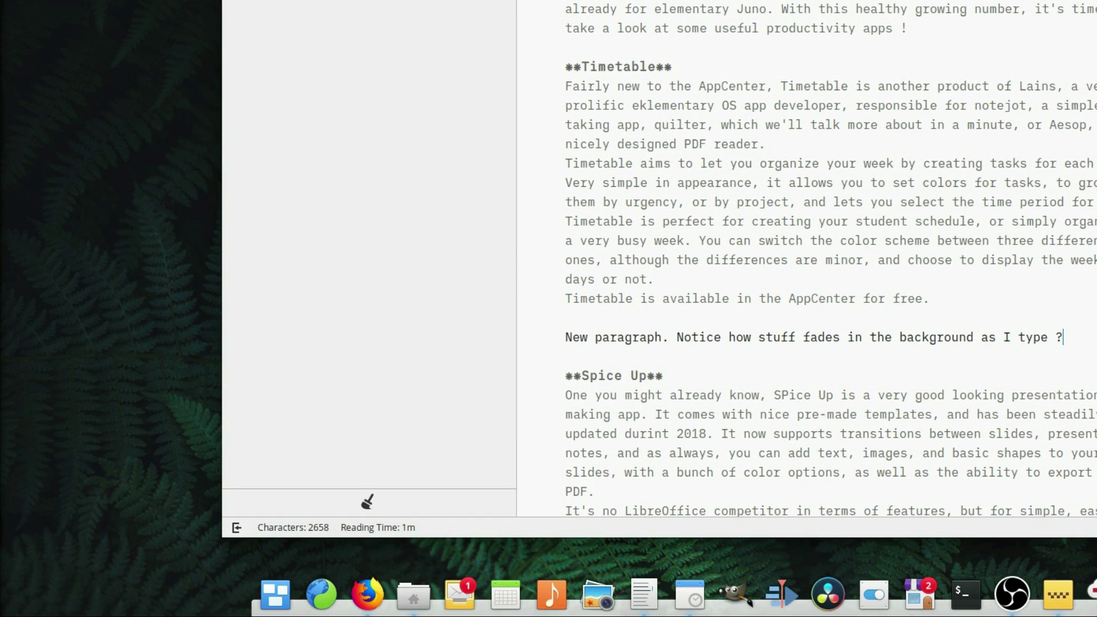
{"action": "key", "text": "Return"}
{"action": "key", "text": "Return"}
{"action": "type", "text": "Pretty cool."}
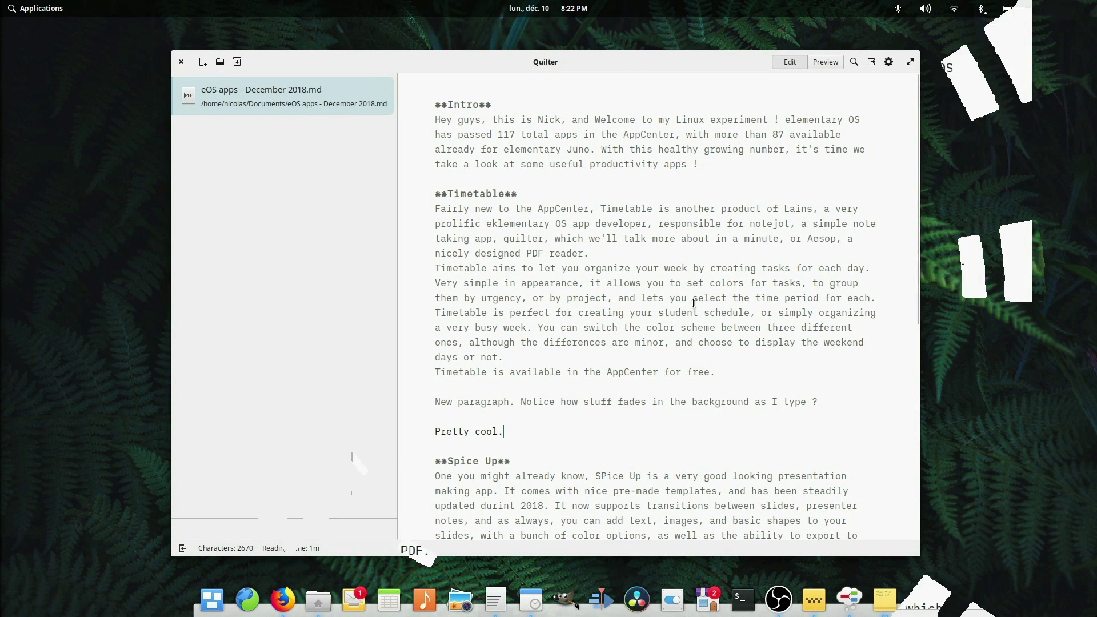
- Turn on focus mode in Preferences, try paragraph focus, then switch it off
{"action": "key", "text": "ctrl+comma"}
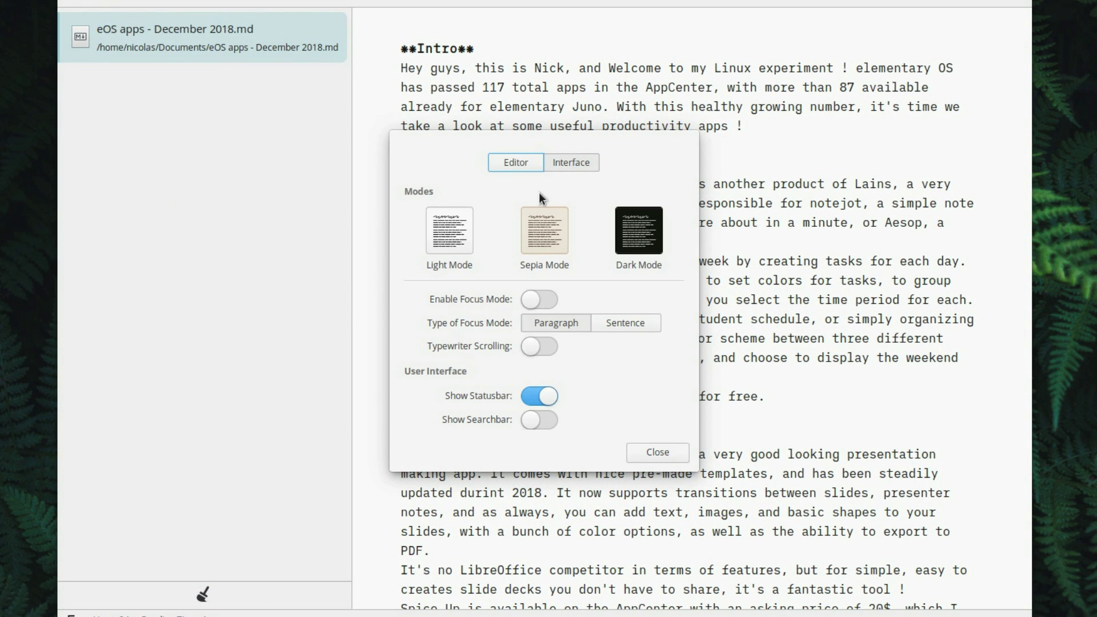
{"action": "left_click", "coordinate": [540, 299]}
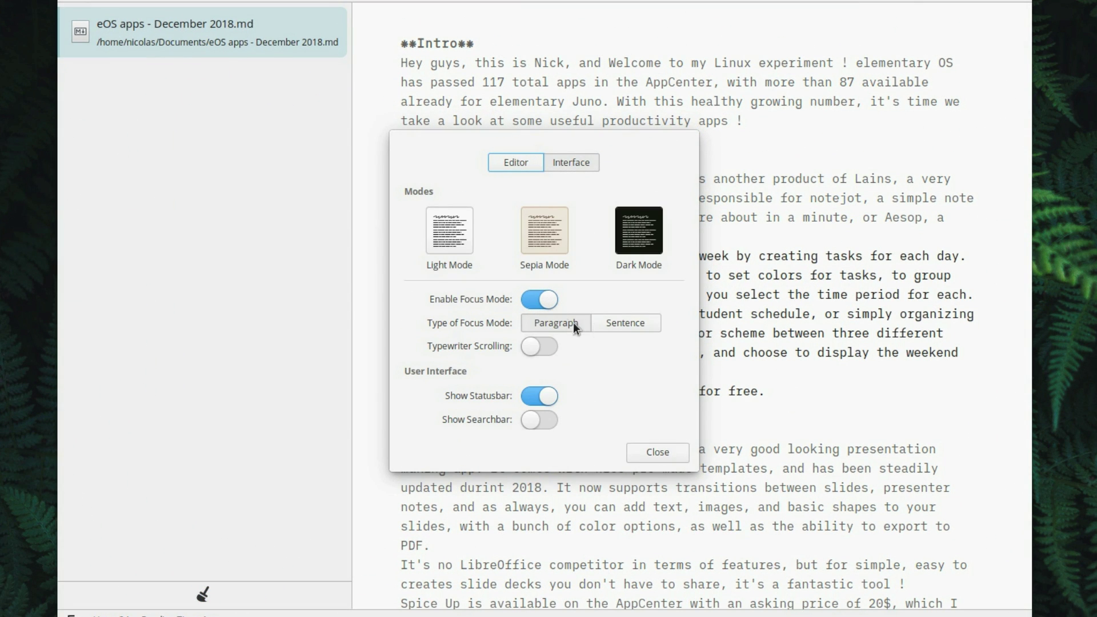
{"action": "left_click", "coordinate": [623, 320]}
{"action": "left_click", "coordinate": [552, 321]}
{"action": "left_click", "coordinate": [550, 300]}
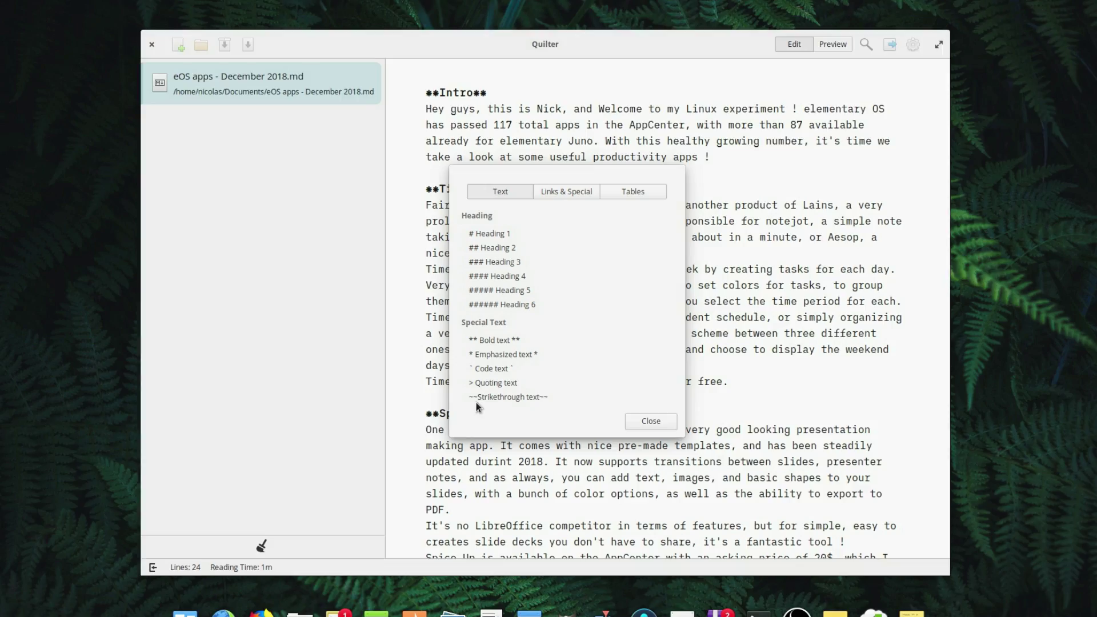
- Browse the Markdown Cheatsheet's links and special syntax section
{"action": "left_click", "coordinate": [557, 187]}
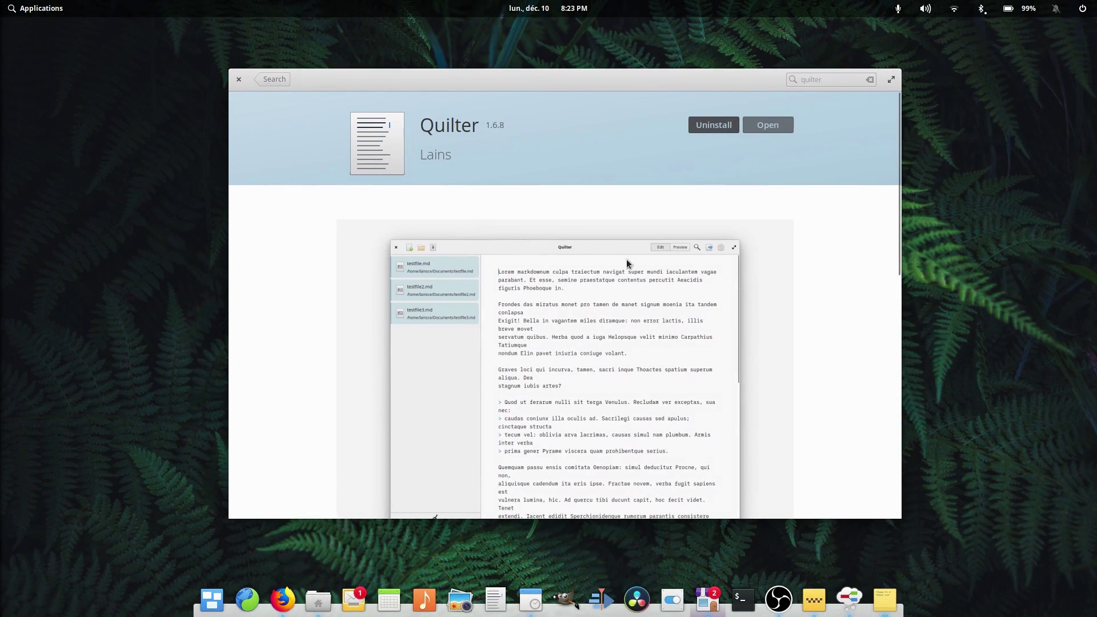
{"action": "scroll", "coordinate": [627, 263], "scroll_direction": "down", "scroll_amount": 3}
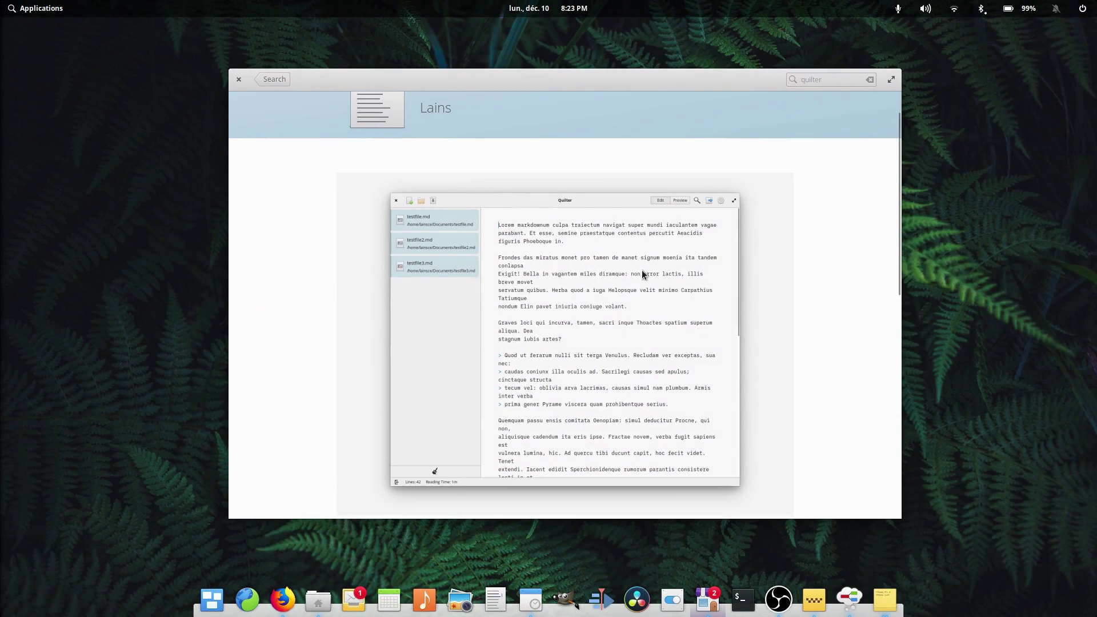
{"action": "scroll", "coordinate": [446, 297], "scroll_direction": "up", "scroll_amount": 3}
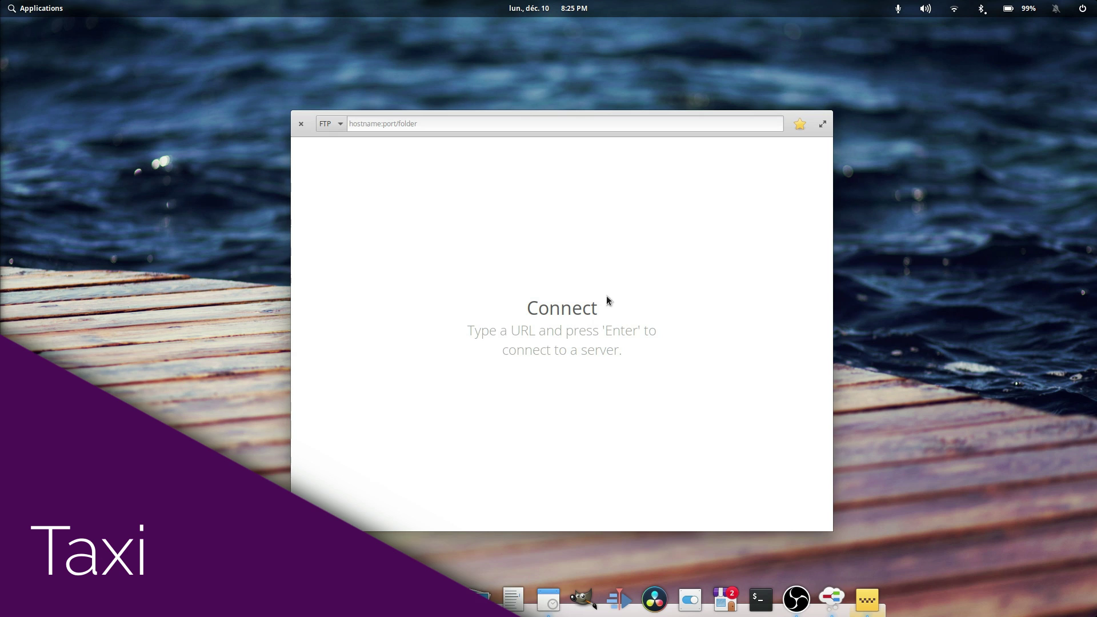
- Connect to the speedtest.tele2.net FTP server and copy 1MB.zip into the local home folder
{"action": "left_click", "coordinate": [800, 124]}
{"action": "left_click", "coordinate": [741, 154]}
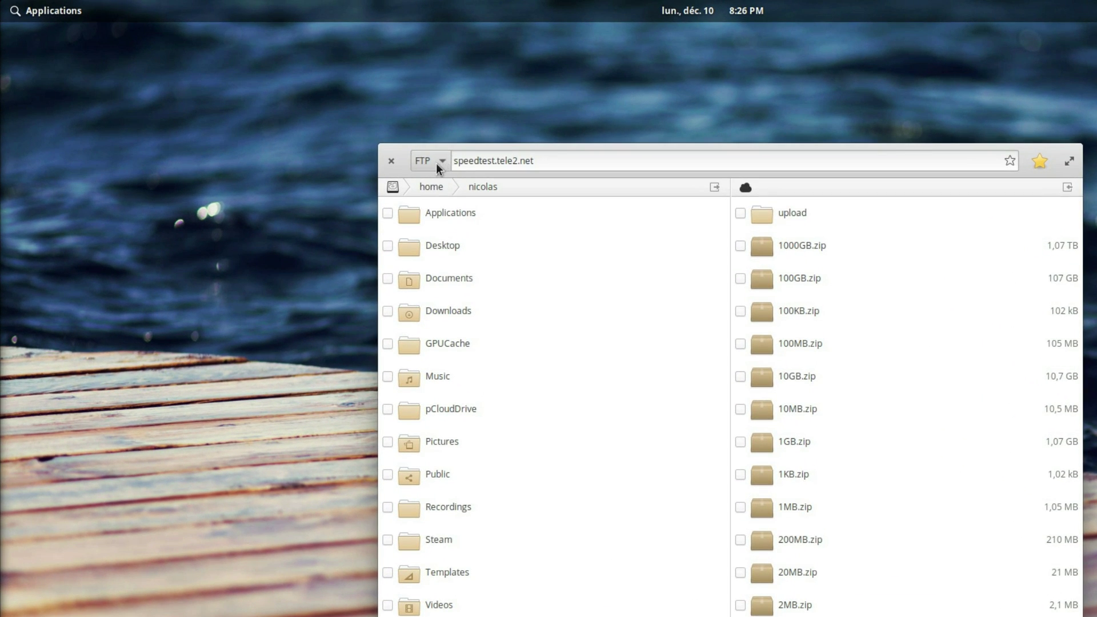
{"action": "left_click", "coordinate": [437, 163]}
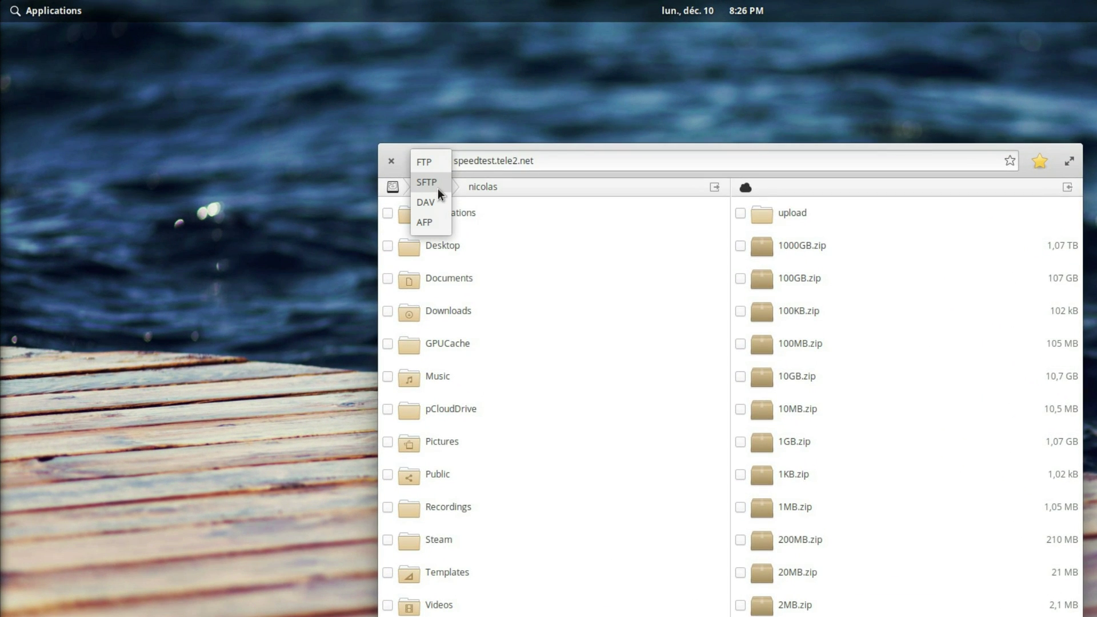
{"action": "left_click", "coordinate": [882, 312]}
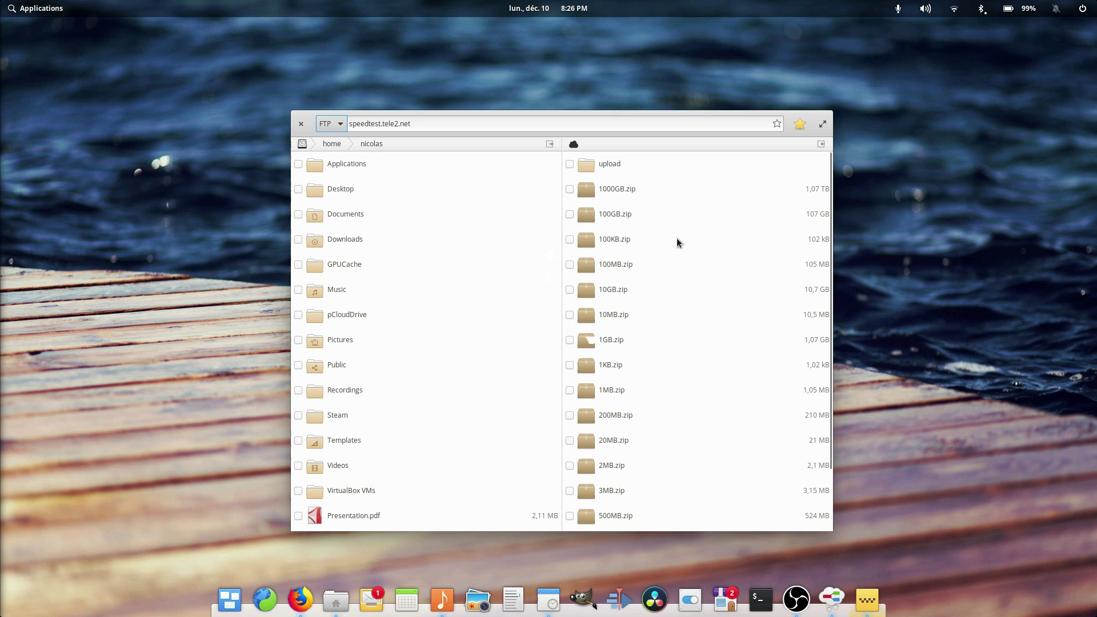
{"action": "scroll", "coordinate": [848, 367], "scroll_direction": "down", "scroll_amount": 2}
{"action": "left_click_drag", "start_coordinate": [618, 319], "coordinate": [400, 327]}
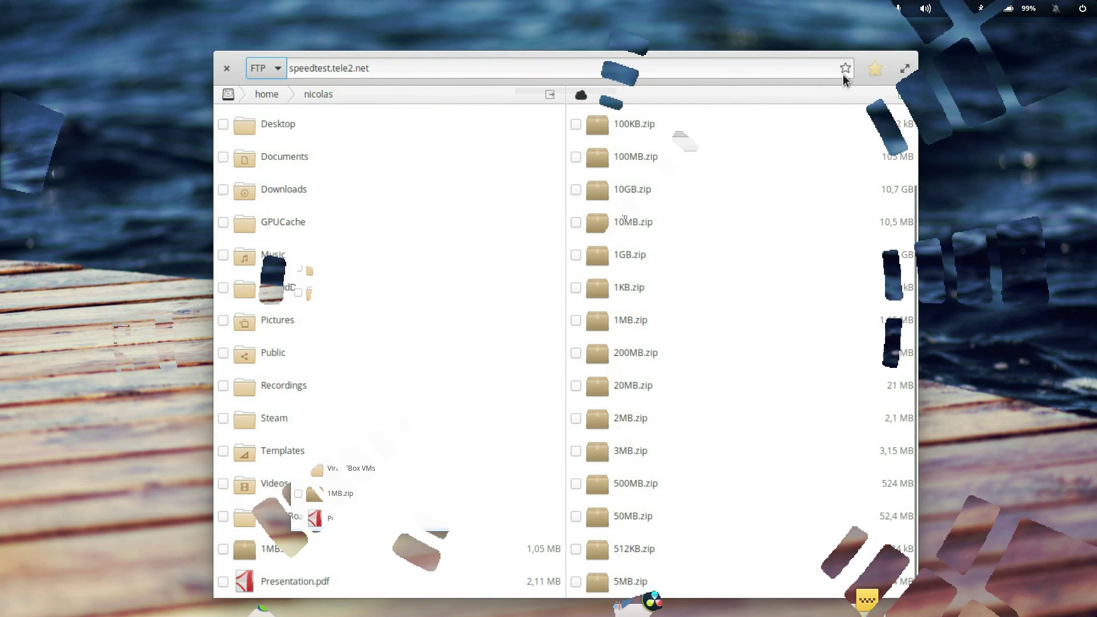
{"action": "left_click", "coordinate": [871, 72]}
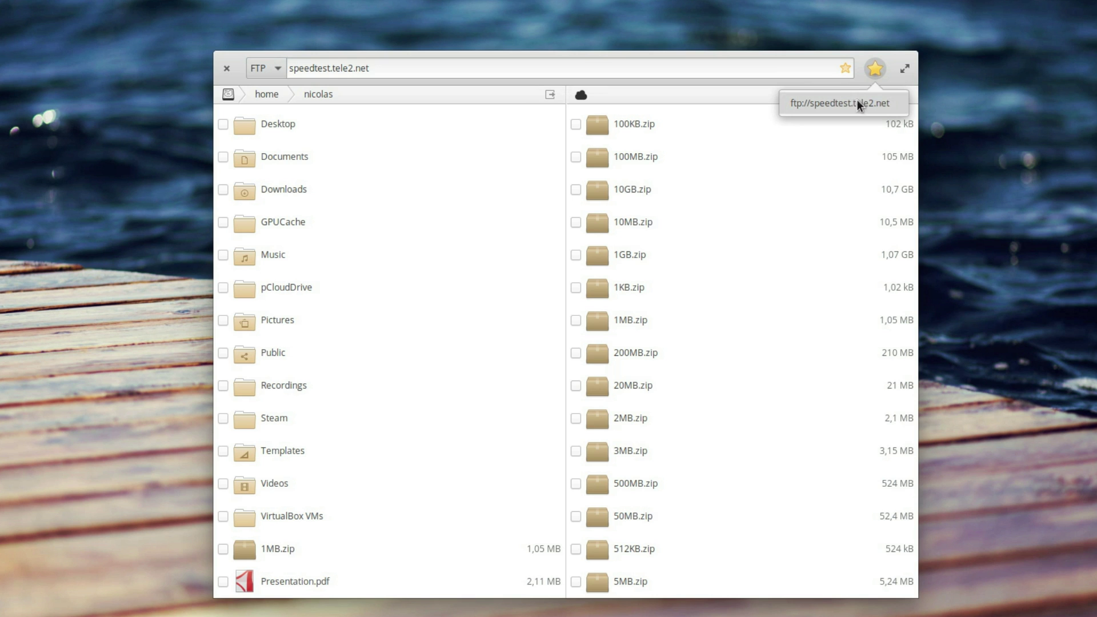
{"action": "left_click", "coordinate": [794, 101]}
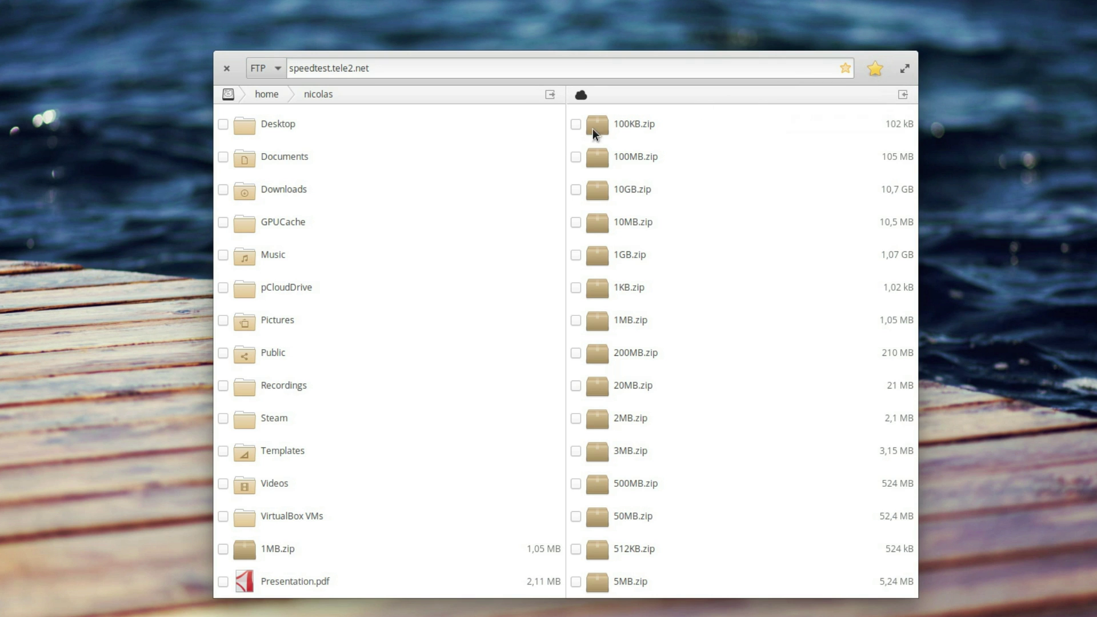
- Browse the local Documents, home and Videos folders, then view Taxi's price choices in AppCenter
{"action": "left_click", "coordinate": [276, 160]}
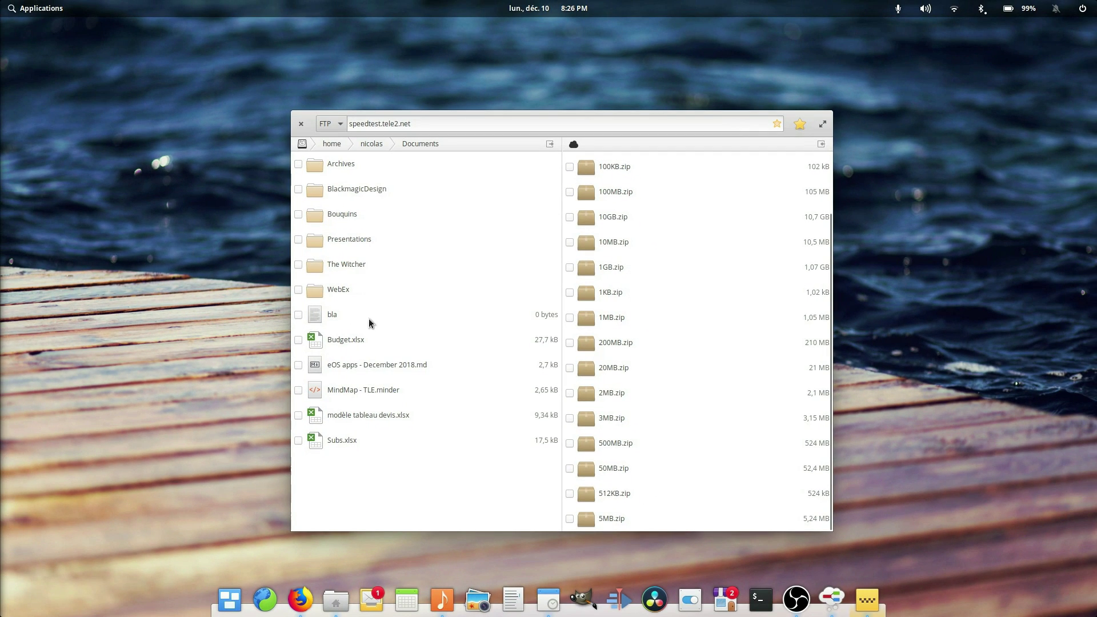
{"action": "left_click", "coordinate": [377, 143]}
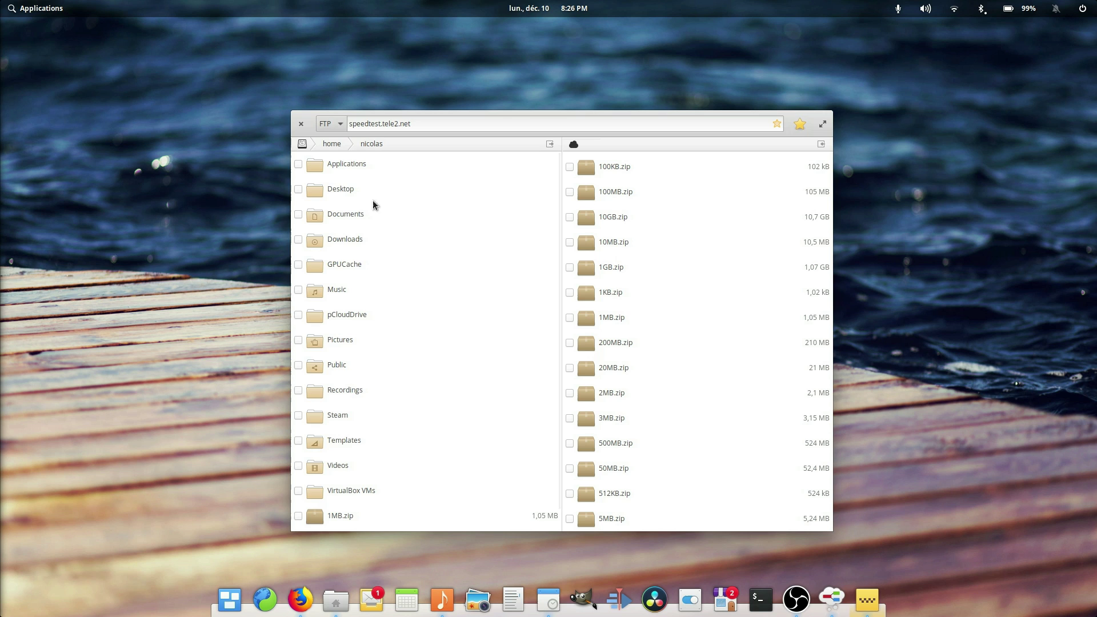
{"action": "scroll", "coordinate": [357, 269], "scroll_direction": "down", "scroll_amount": 1}
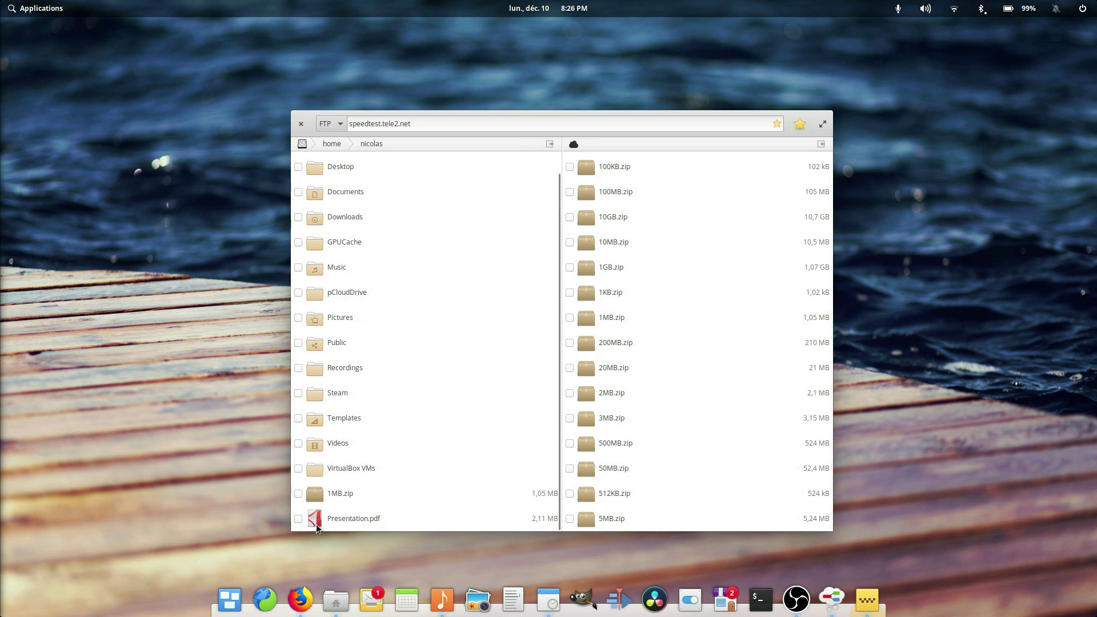
{"action": "left_click", "coordinate": [319, 446]}
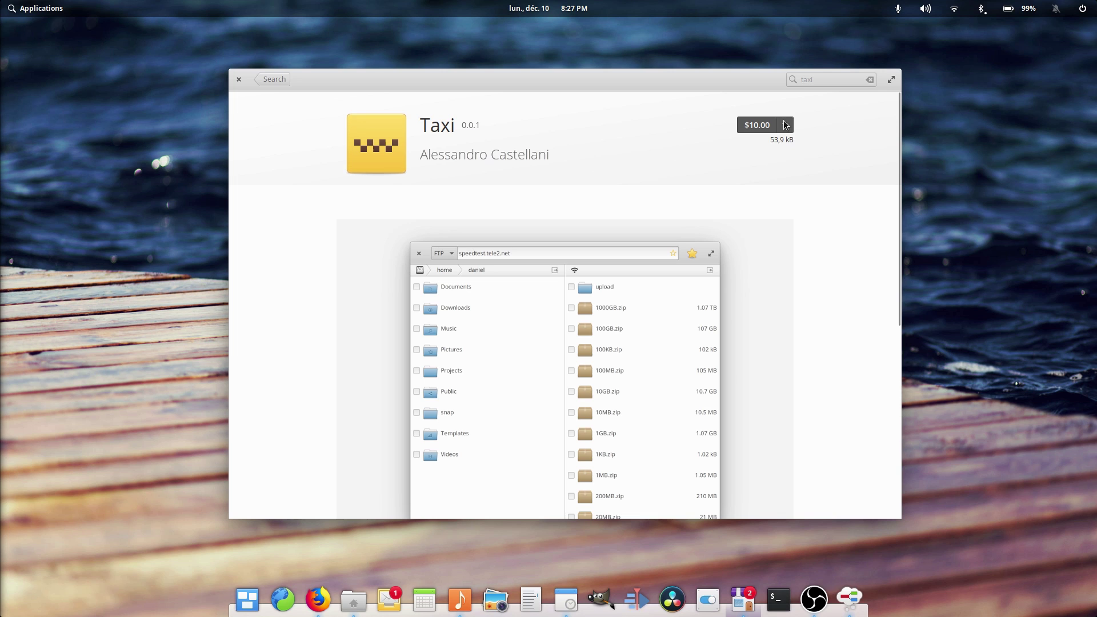
{"action": "left_click", "coordinate": [786, 125]}
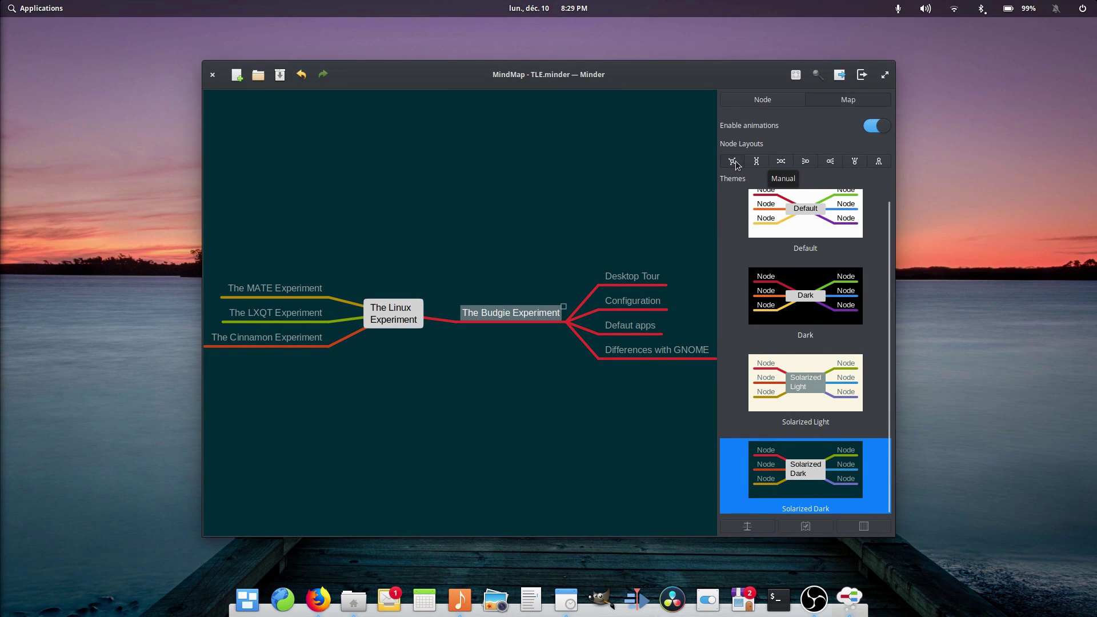
- Try Minder's vertical, horizontal, left, right and upward layouts, ending with branches on both sides
{"action": "left_click", "coordinate": [757, 162]}
{"action": "left_click", "coordinate": [781, 162]}
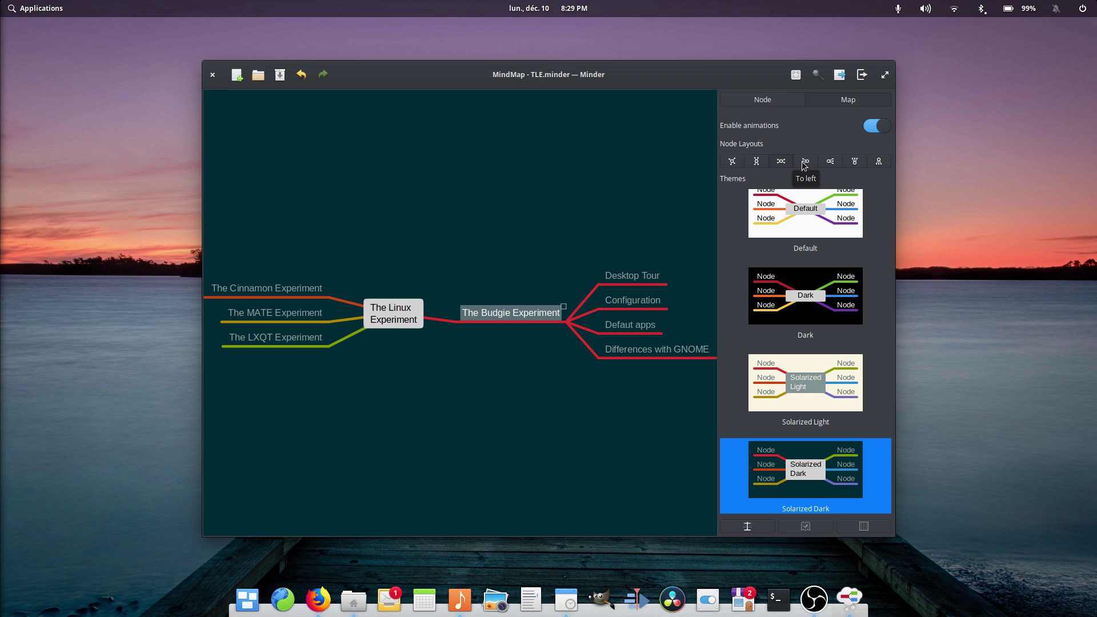
{"action": "left_click", "coordinate": [805, 162]}
{"action": "left_click", "coordinate": [831, 162]}
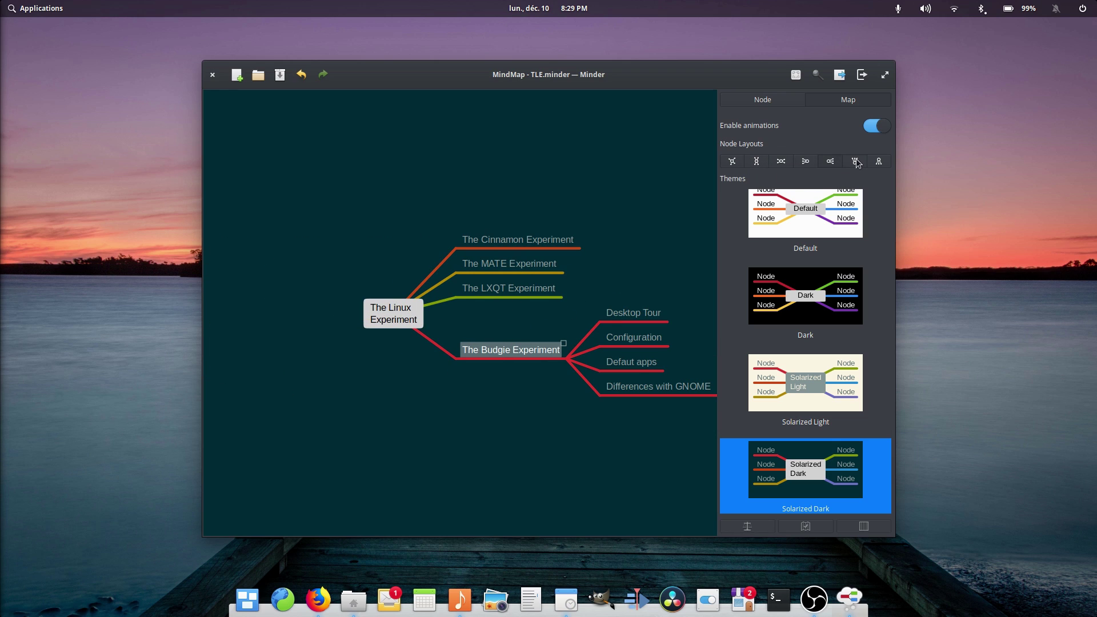
{"action": "left_click", "coordinate": [856, 162]}
{"action": "left_click", "coordinate": [781, 163]}
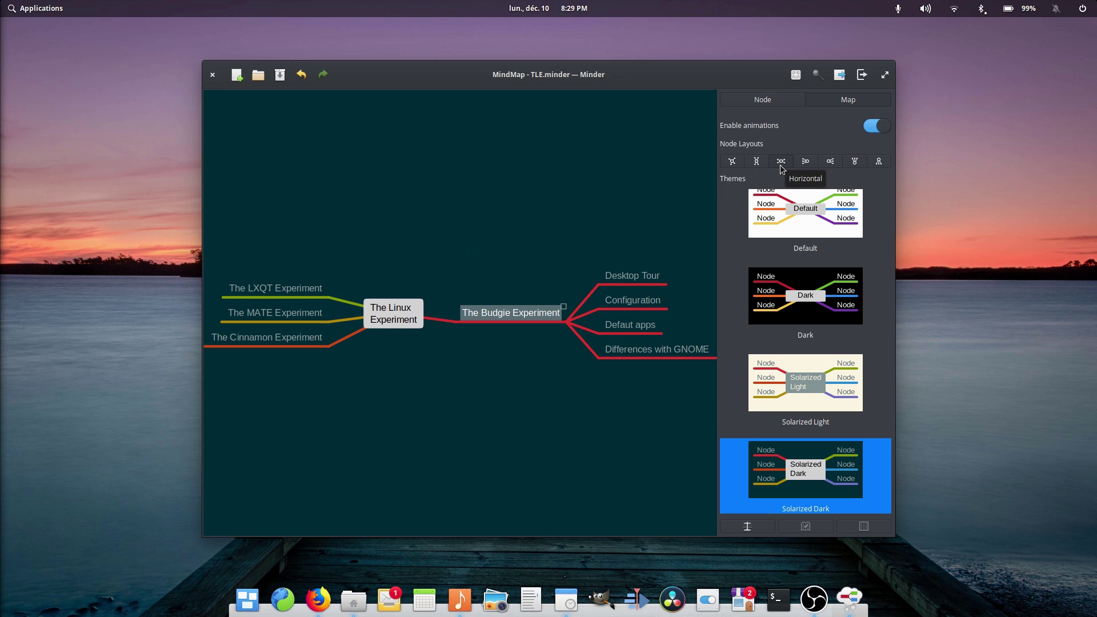
- Turn The Budgie Experiment nodes into tasks, try each theme, balance branches, and keep Solarized Dark
{"action": "right_click", "coordinate": [500, 316]}
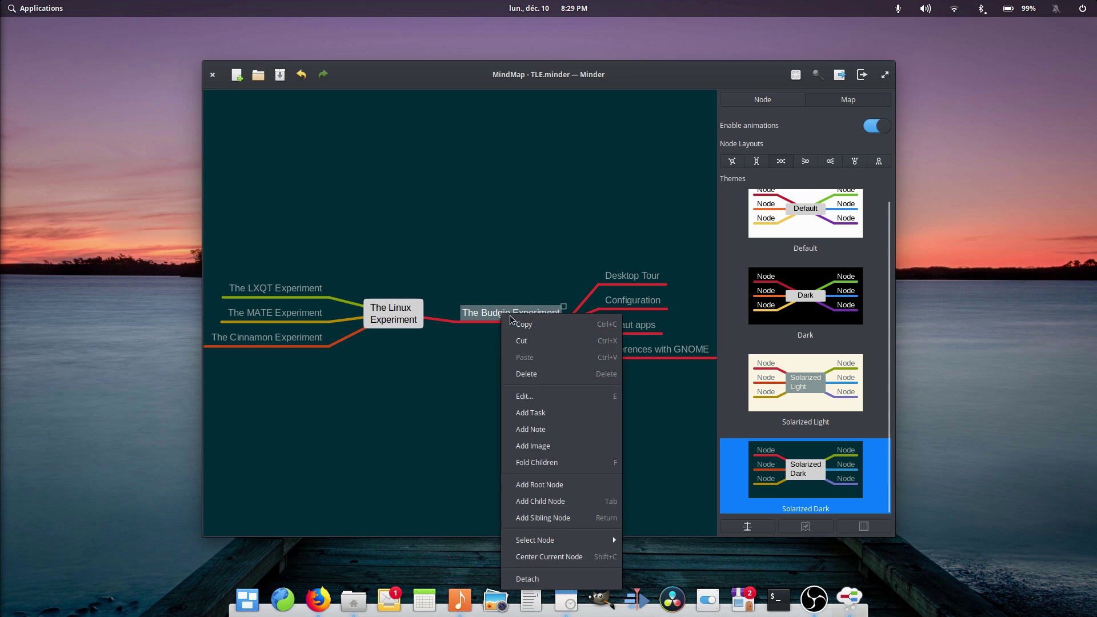
{"action": "left_click", "coordinate": [540, 418]}
{"action": "left_click", "coordinate": [823, 220]}
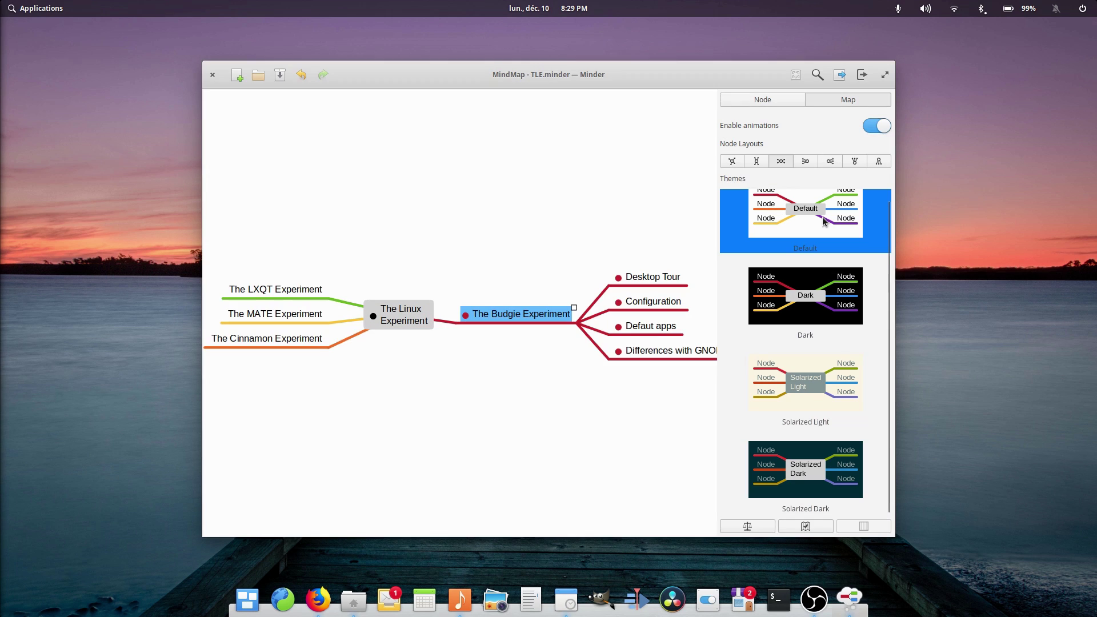
{"action": "left_click", "coordinate": [814, 292]}
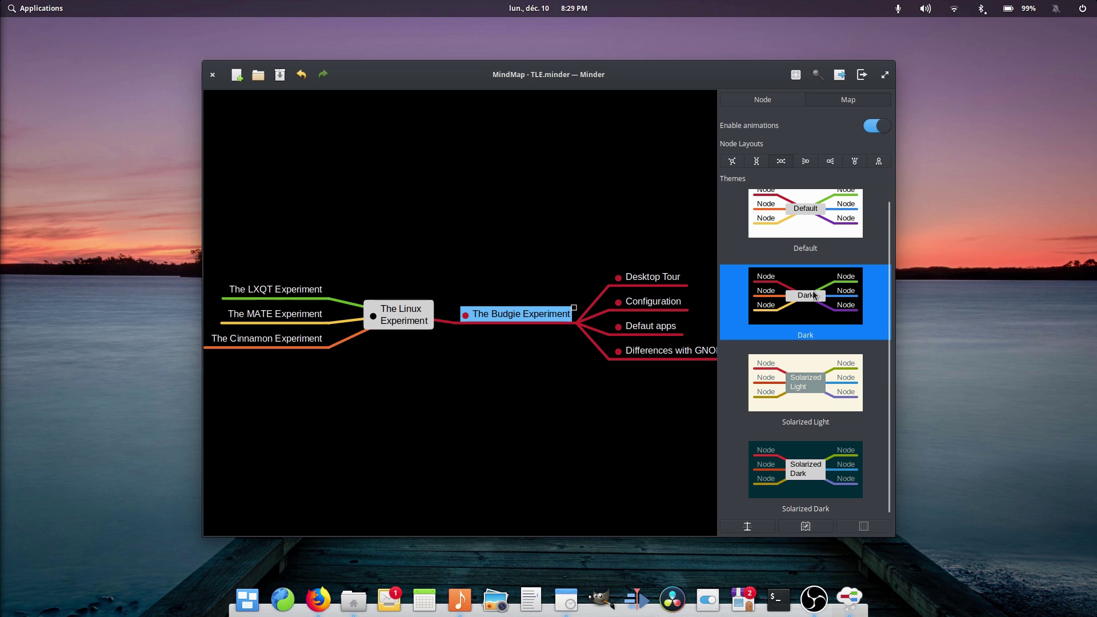
{"action": "left_click", "coordinate": [807, 383]}
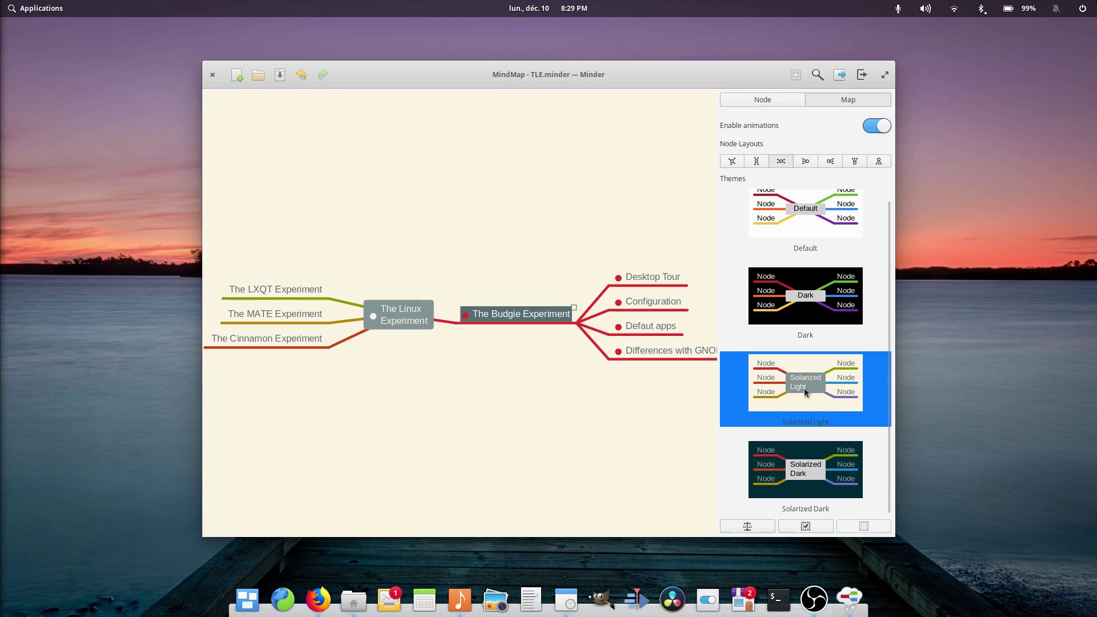
{"action": "left_click", "coordinate": [809, 474]}
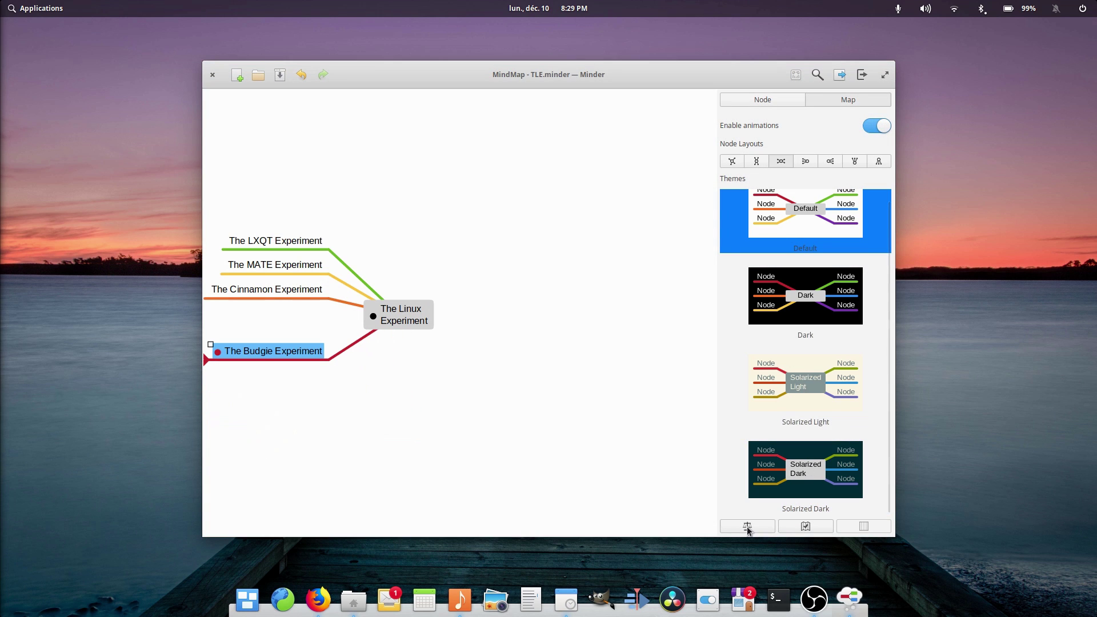
{"action": "left_click", "coordinate": [748, 527]}
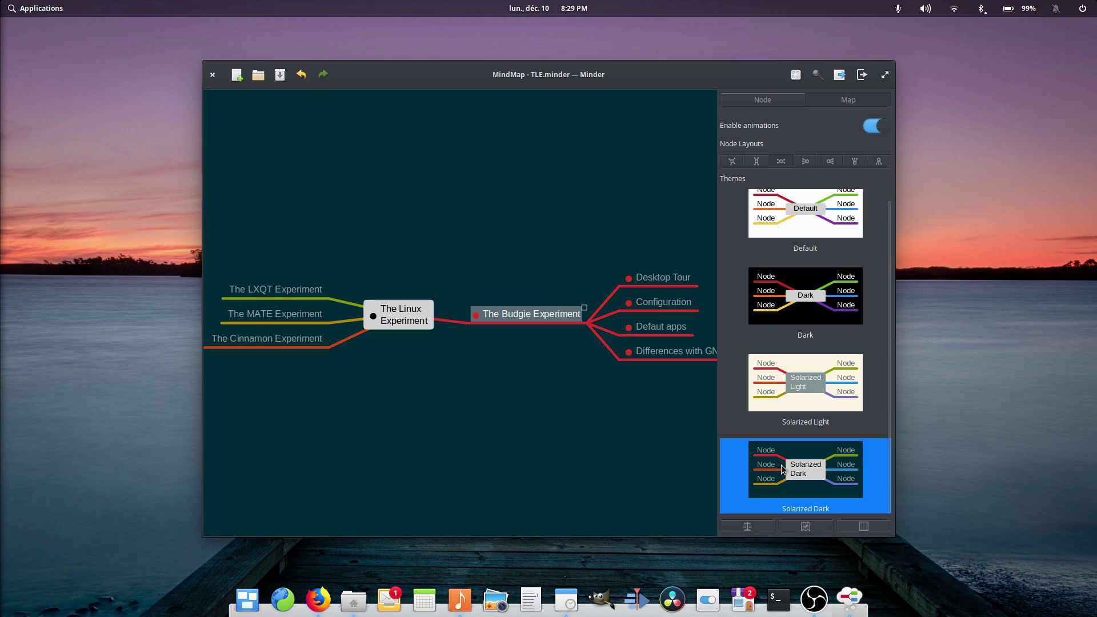
{"action": "left_click", "coordinate": [780, 464]}
- Show the current node's settings and change a node's task status
{"action": "left_click", "coordinate": [791, 101]}
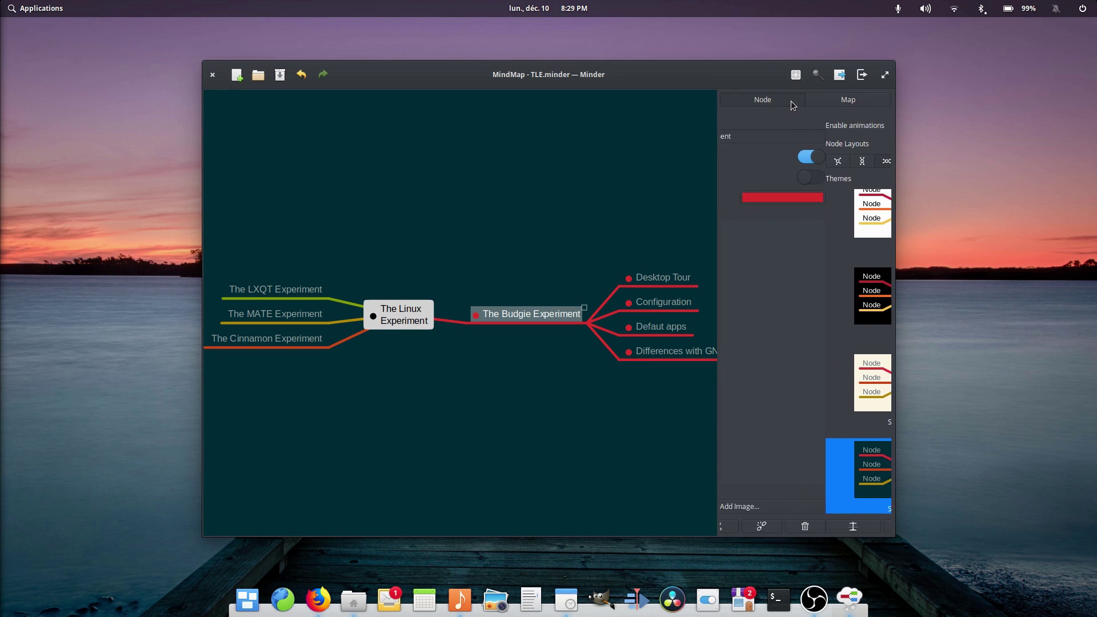
{"action": "left_click", "coordinate": [473, 317]}
{"action": "right_click", "coordinate": [501, 313]}
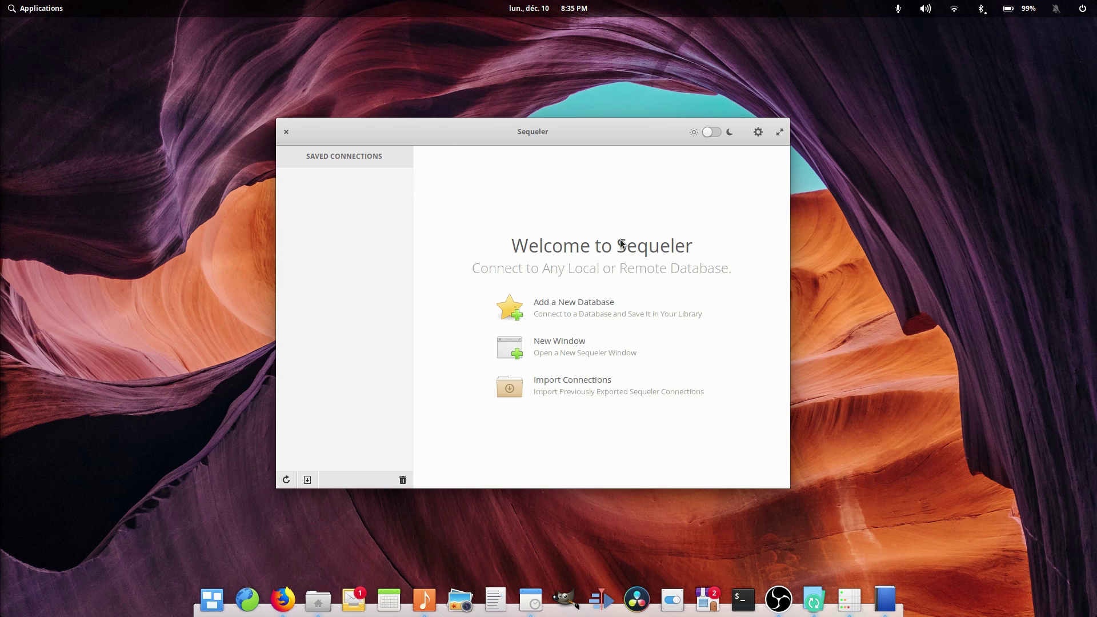
- View Sequeler's new-connection database types, then convert 6-minder.mov from Videos to MP4 in Ciano
{"action": "left_click", "coordinate": [531, 307]}
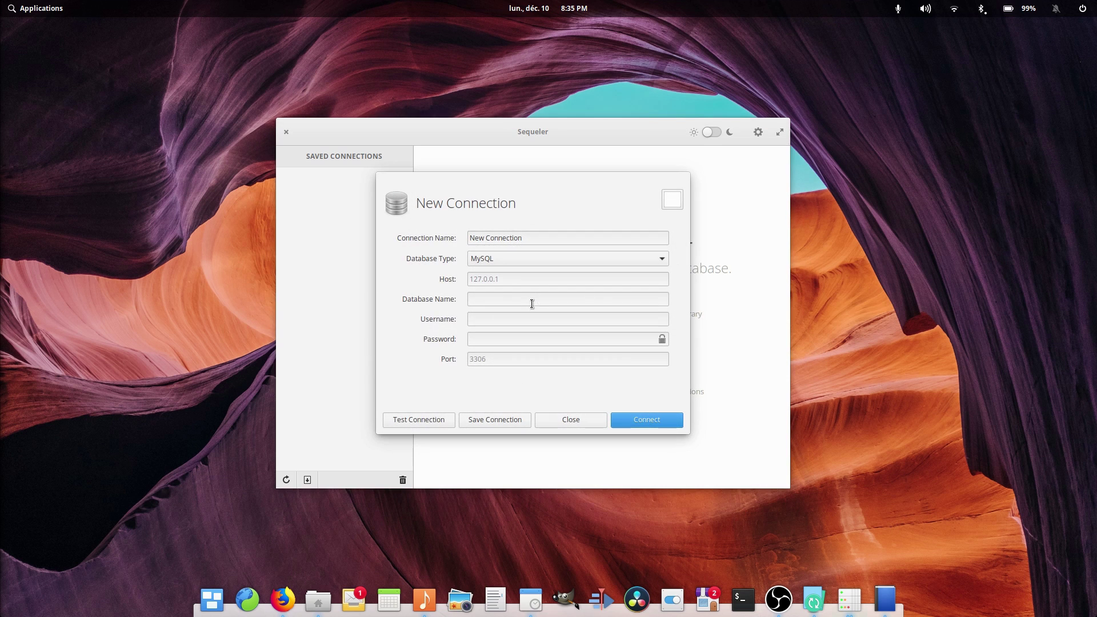
{"action": "left_click", "coordinate": [544, 257]}
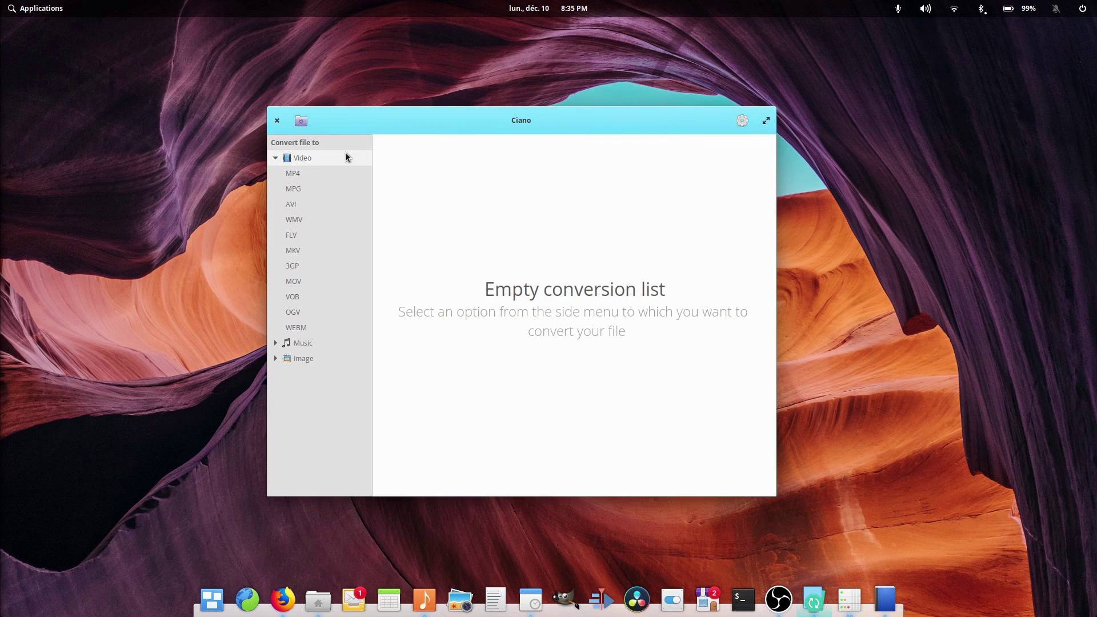
{"action": "left_click", "coordinate": [305, 175]}
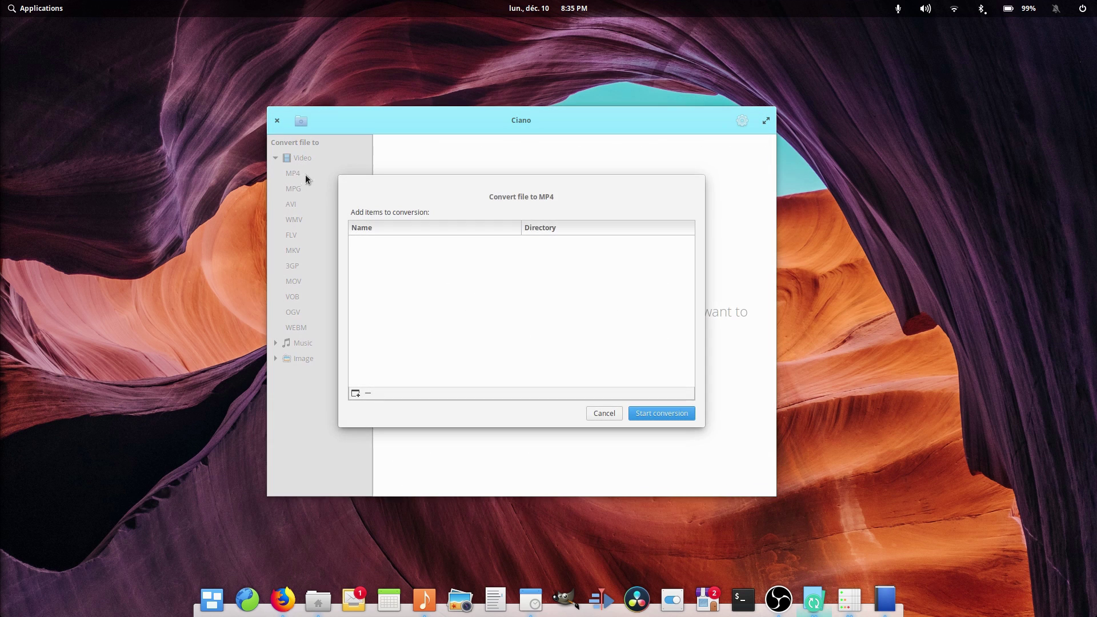
{"action": "left_click", "coordinate": [355, 393]}
{"action": "left_click", "coordinate": [272, 221]}
{"action": "left_click", "coordinate": [400, 221]}
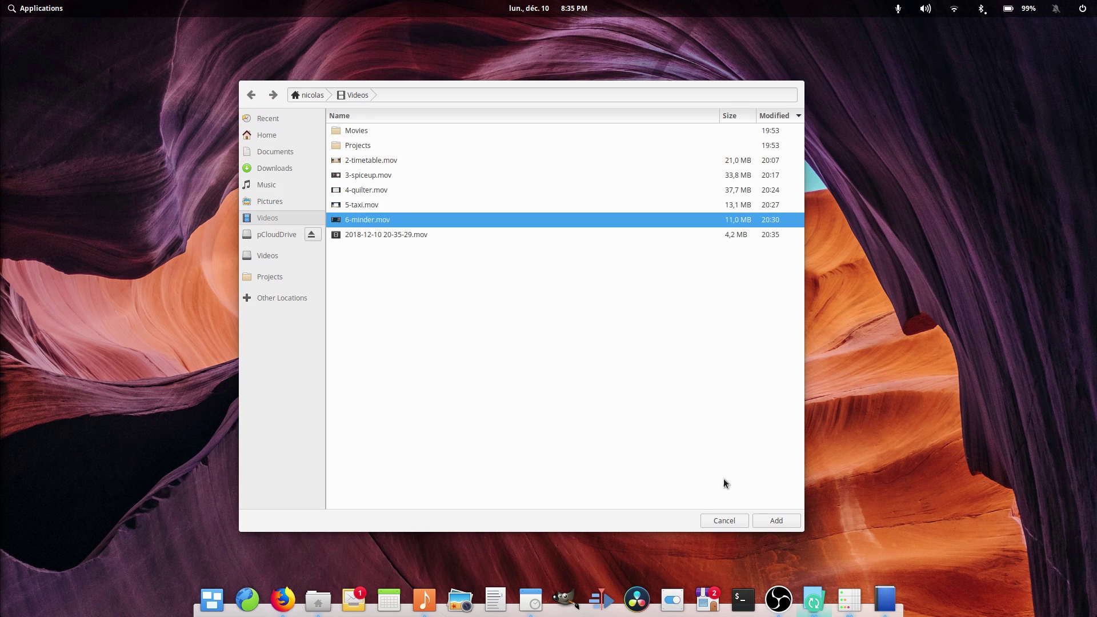
{"action": "left_click", "coordinate": [776, 520]}
{"action": "left_click", "coordinate": [653, 413]}
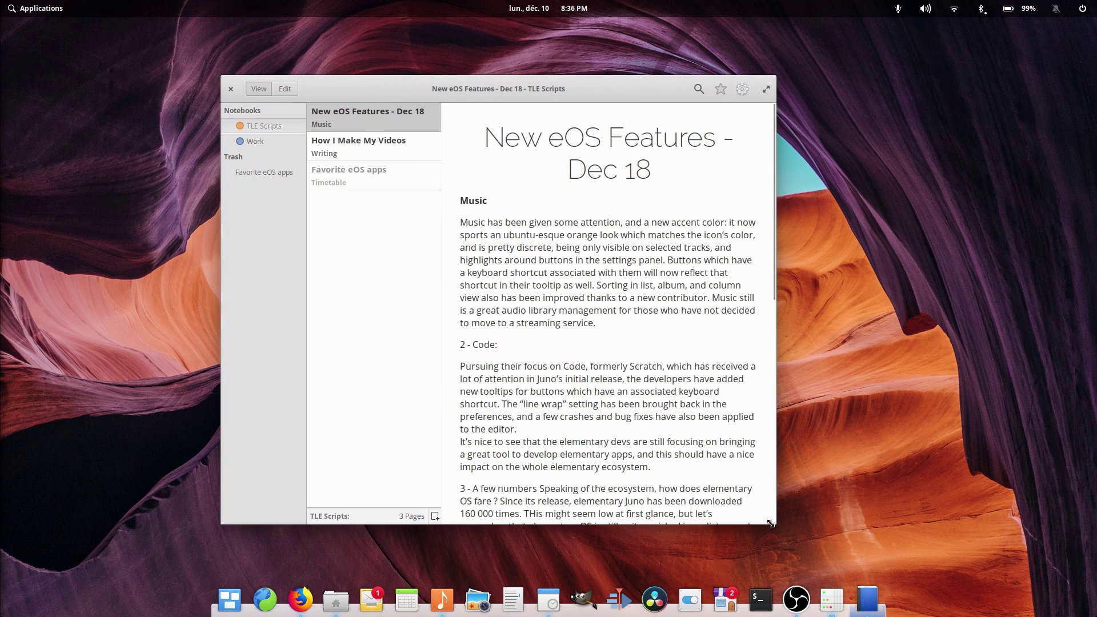
- Enlarge the Notes-Up window and open the 'New eOS Features - Dec 18' note after 'How I Make My Videos'
{"action": "left_click_drag", "start_coordinate": [770, 522], "coordinate": [867, 550]}
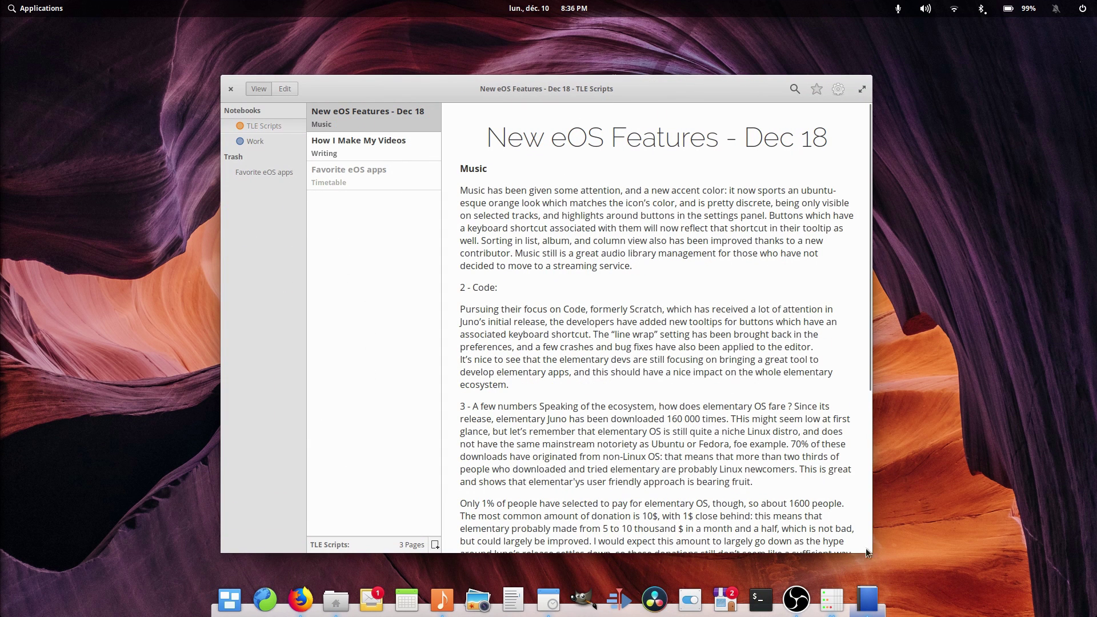
{"action": "left_click", "coordinate": [391, 153]}
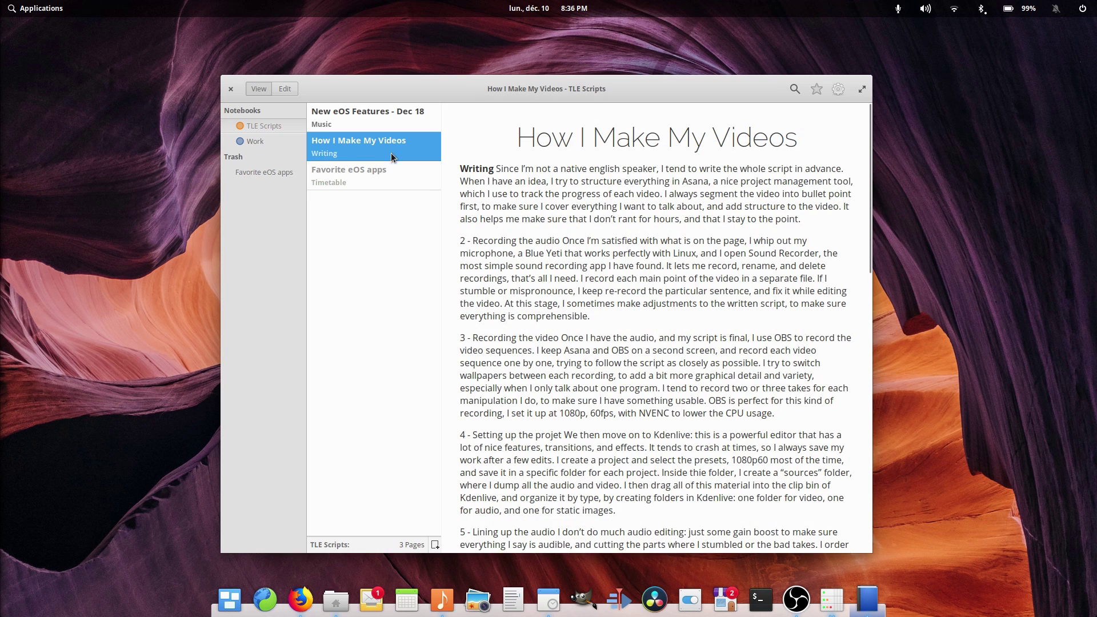
{"action": "left_click", "coordinate": [377, 126]}
{"action": "left_click", "coordinate": [579, 204]}
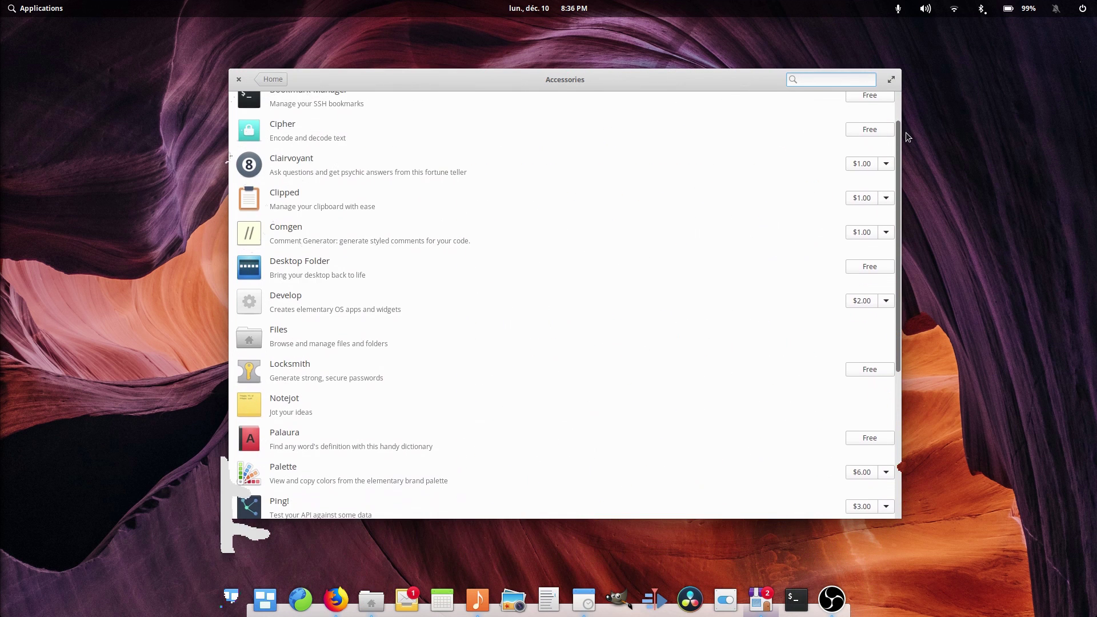
{"action": "left_click_drag", "start_coordinate": [906, 132], "coordinate": [873, 275]}
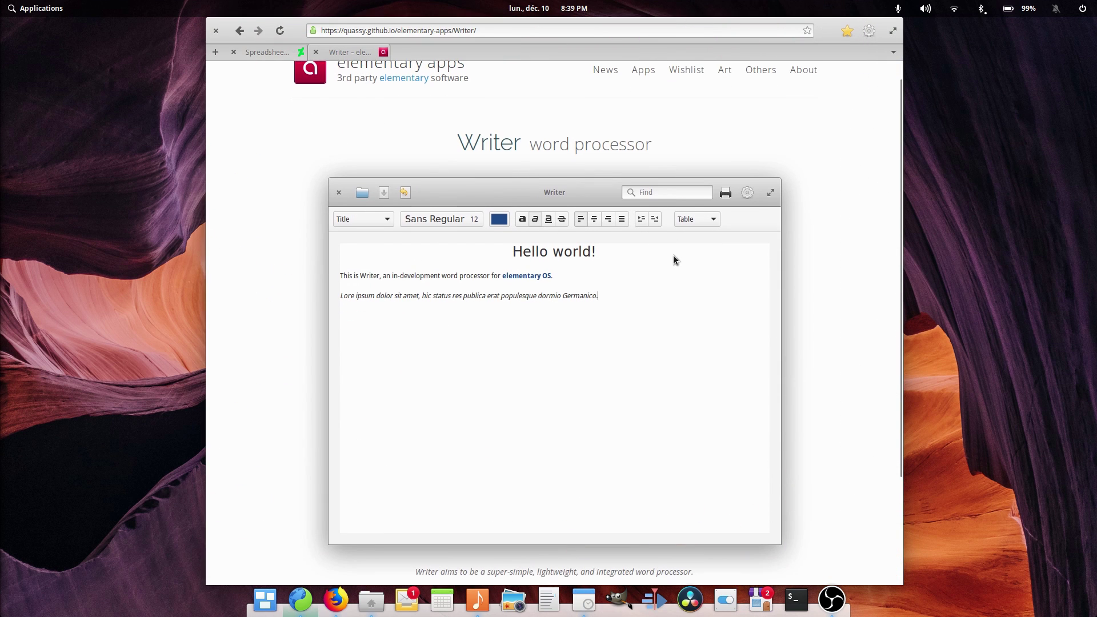
- Switch between the Spreadsheet mockup and Writer pages twice, ending on Writer
{"action": "scroll", "coordinate": [673, 260], "scroll_direction": "down", "scroll_amount": 1}
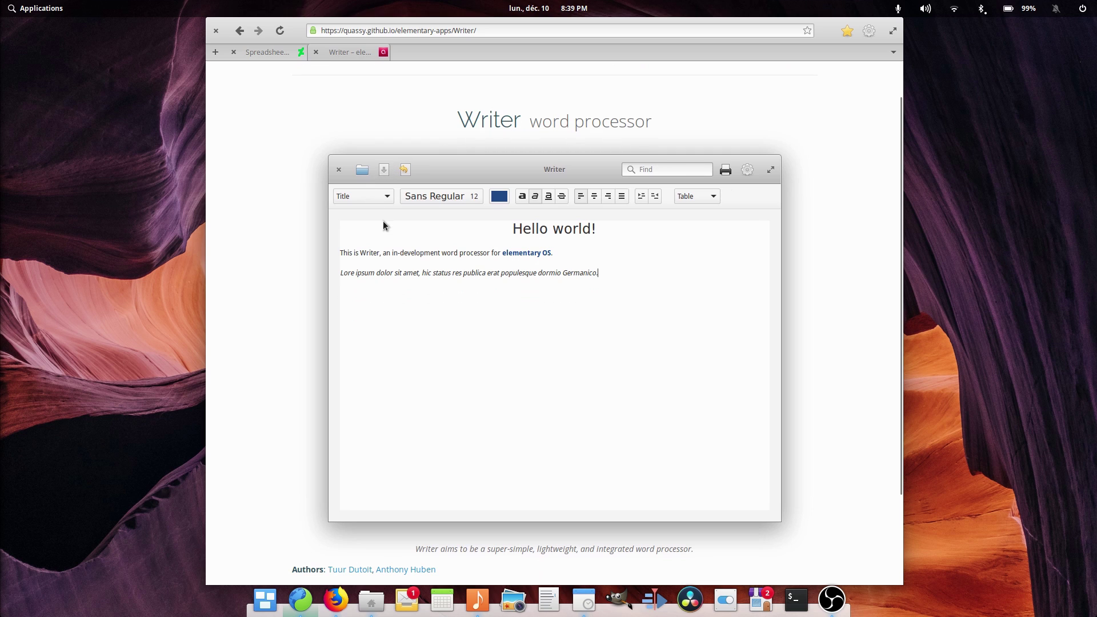
{"action": "left_click", "coordinate": [265, 52]}
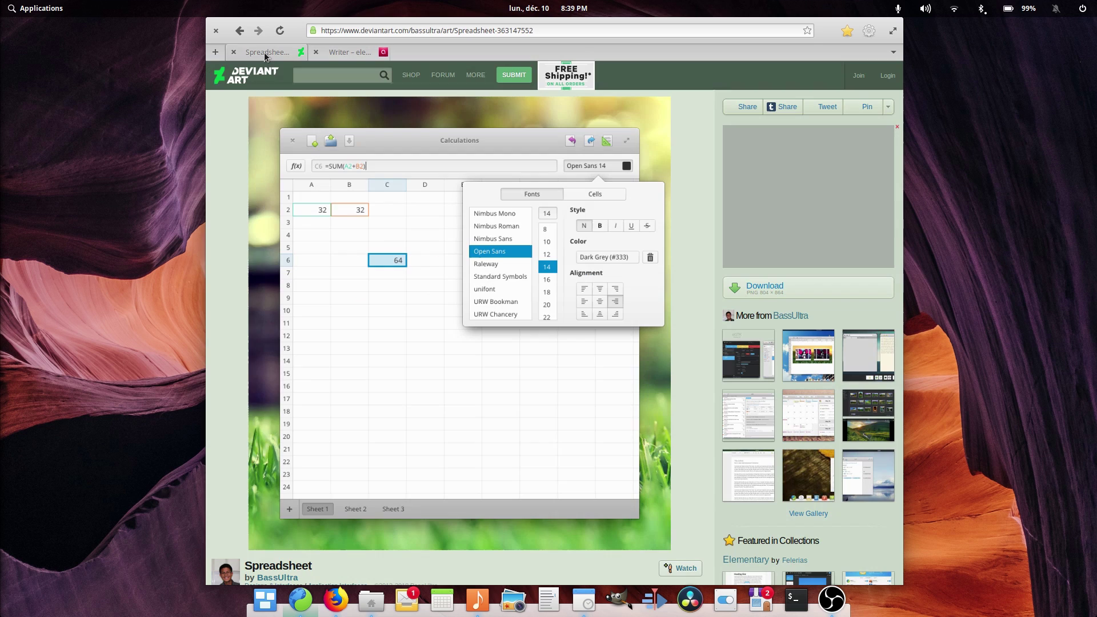
{"action": "left_click", "coordinate": [361, 54]}
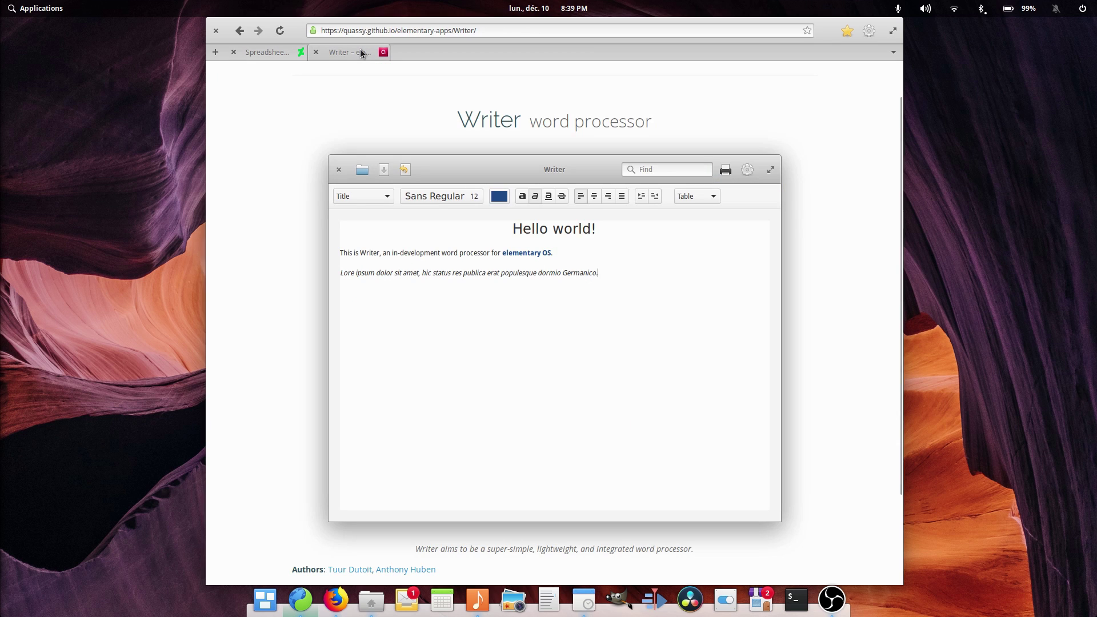
{"action": "left_click", "coordinate": [286, 54]}
{"action": "left_click", "coordinate": [331, 53]}
- Minimize Epiphany from the dock to reveal the empty canyon-wallpaper desktop
{"action": "left_click", "coordinate": [312, 599]}
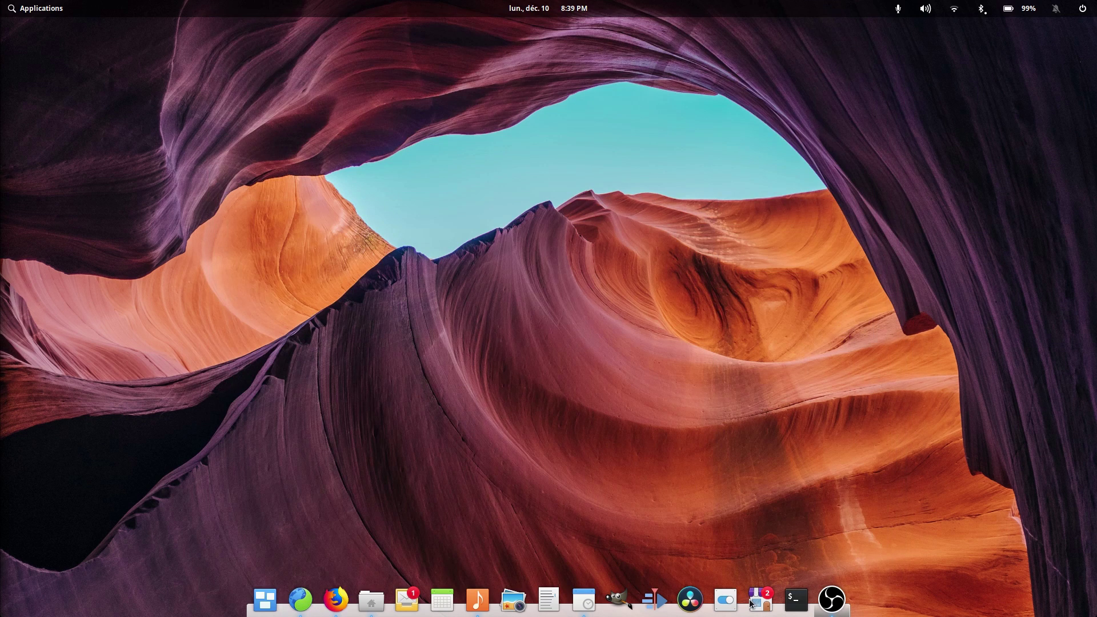